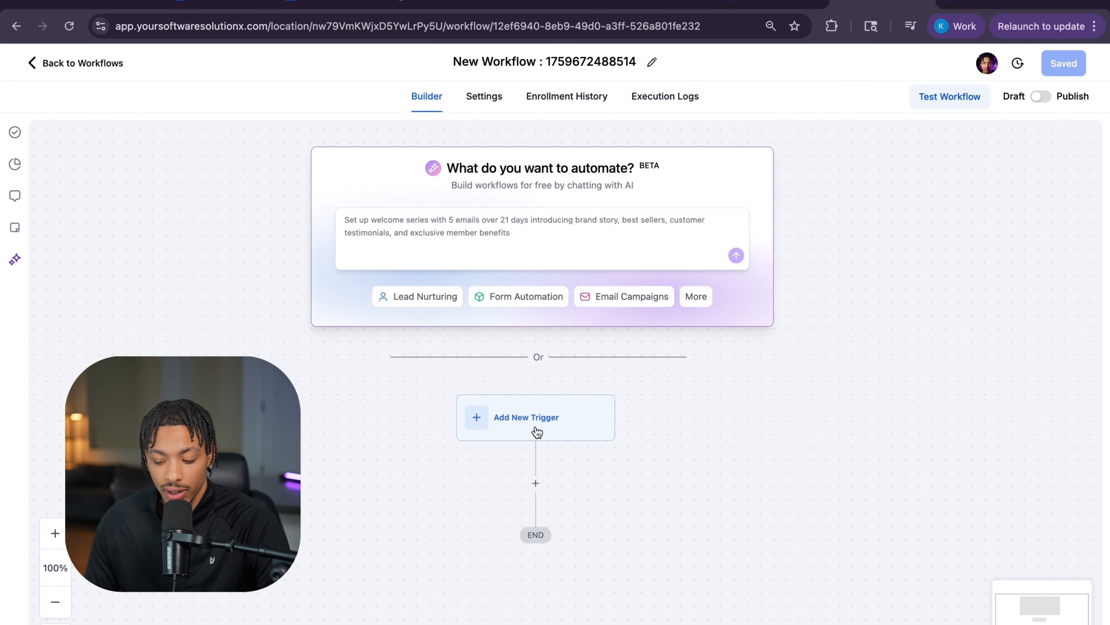
Step: Examine the available workflow triggers across all categories, from Contact through Opportunities and Courses to Google Contacts
click(557, 417)
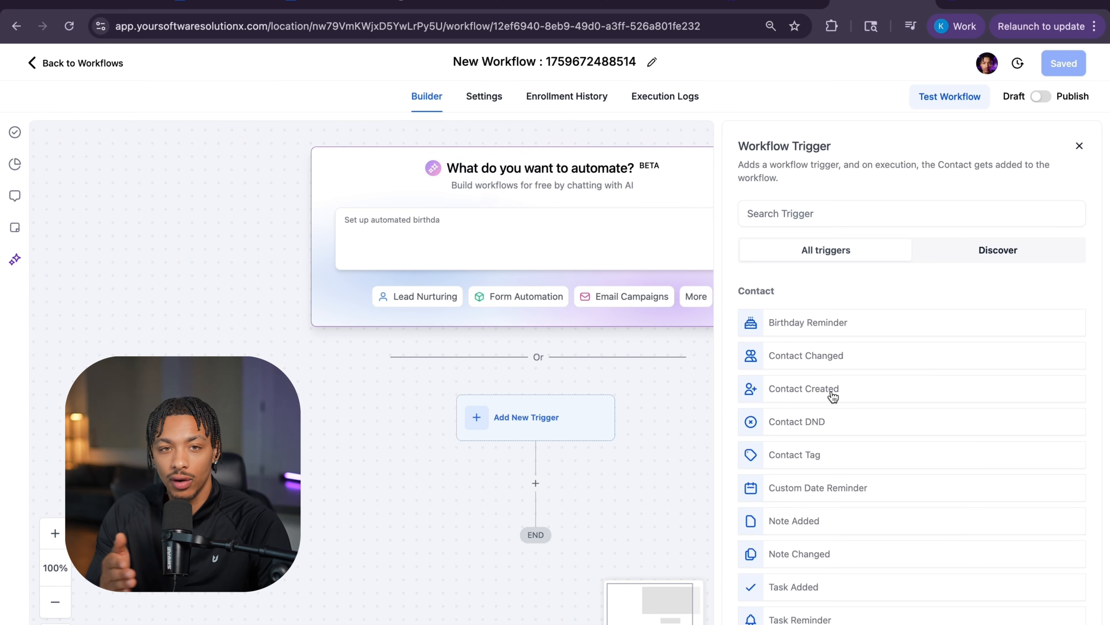
scroll(862, 400, down, 3)
scroll(863, 399, up, 3)
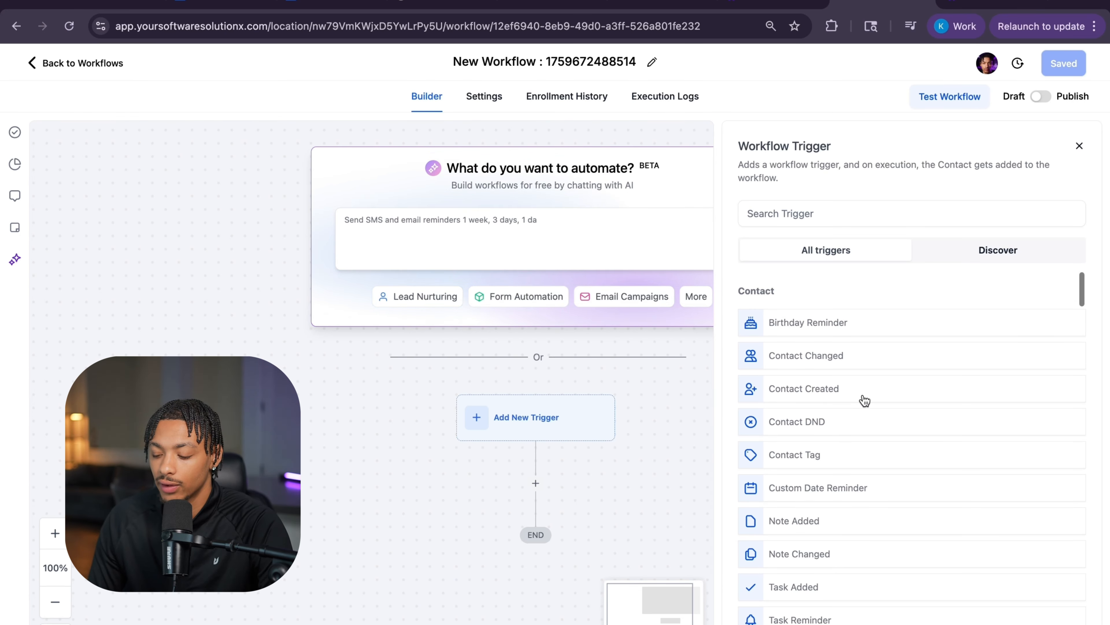
scroll(864, 401, down, 1)
scroll(864, 400, down, 10)
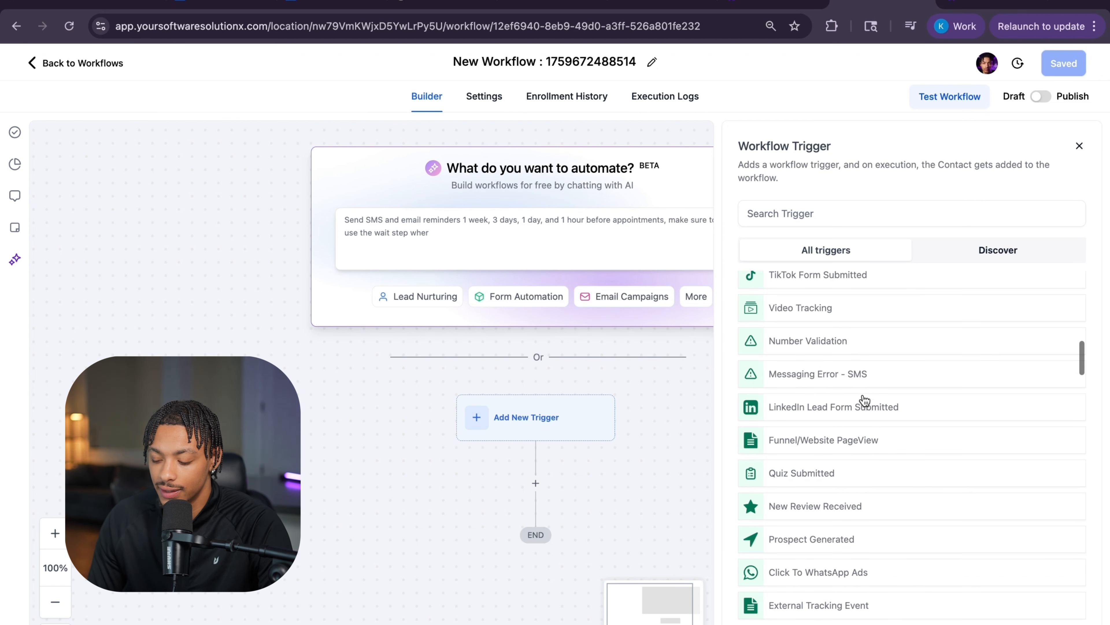
scroll(864, 400, down, 10)
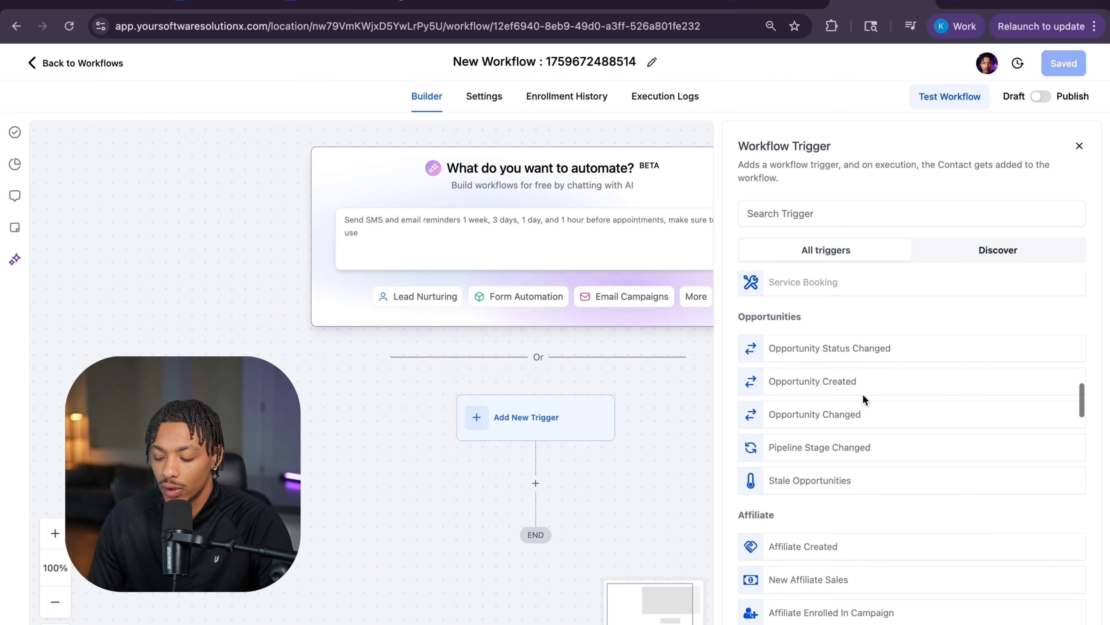
scroll(864, 400, down, 5)
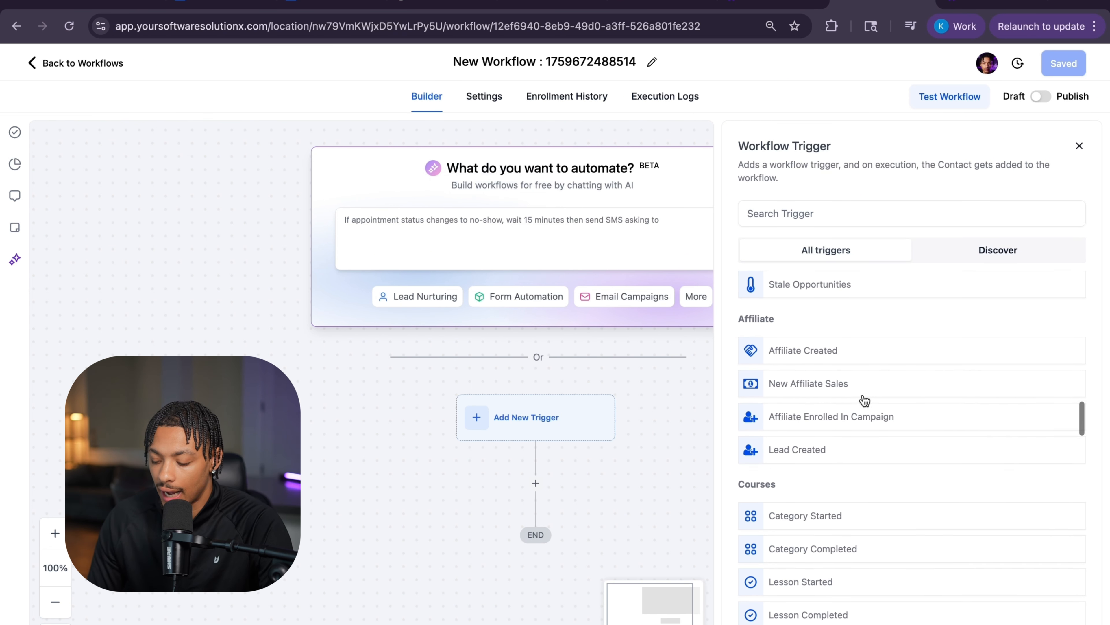
scroll(864, 400, down, 10)
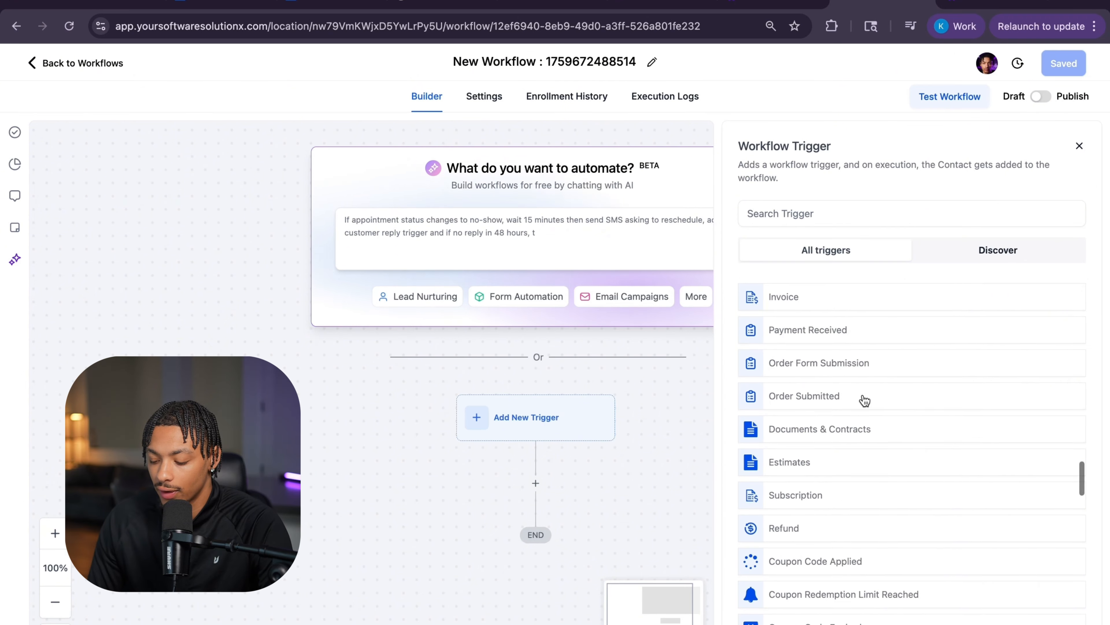
scroll(864, 400, down, 8)
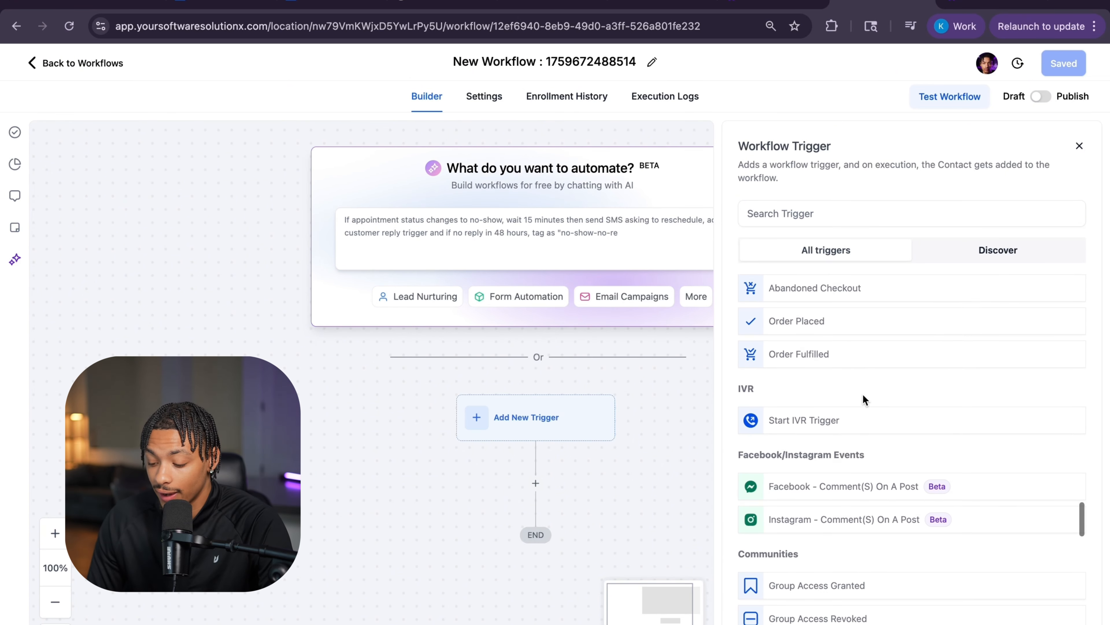
scroll(864, 400, down, 8)
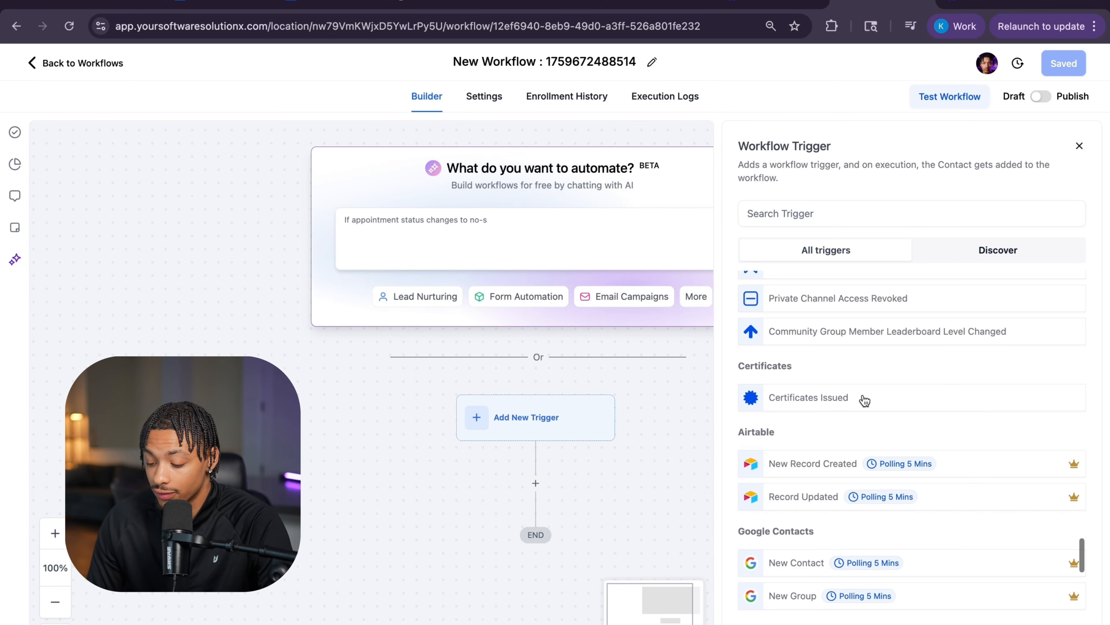
scroll(865, 401, up, 20)
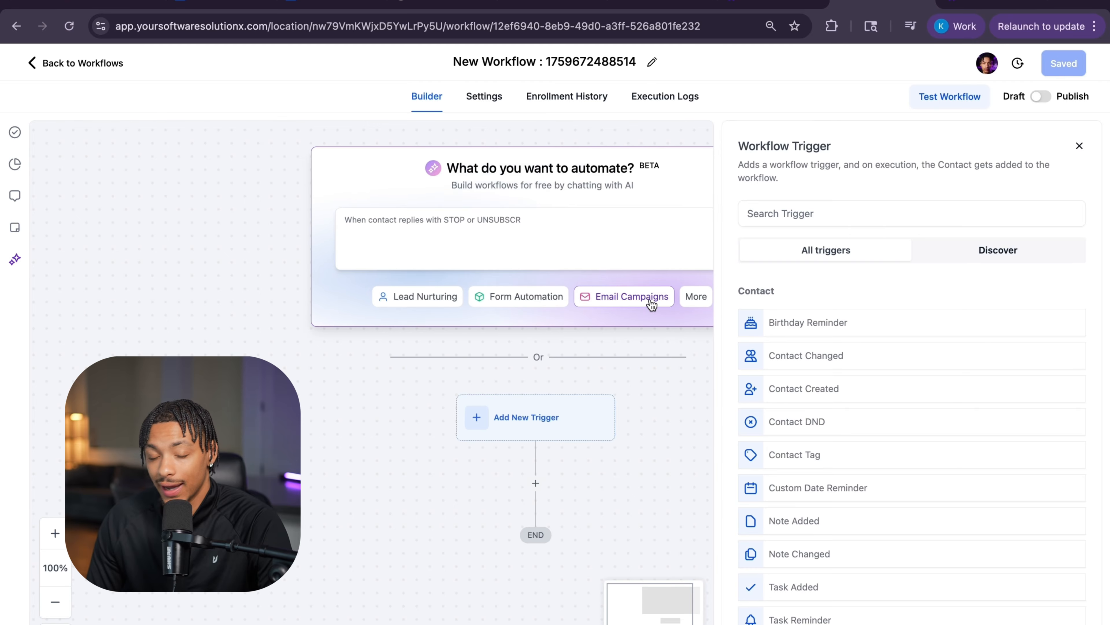
Step: Draft an AI prompt for a massage-parlor website outreach campaign, triggered by contact creation with the roofing tag, with five email touches sent every 17 hours
click(544, 230)
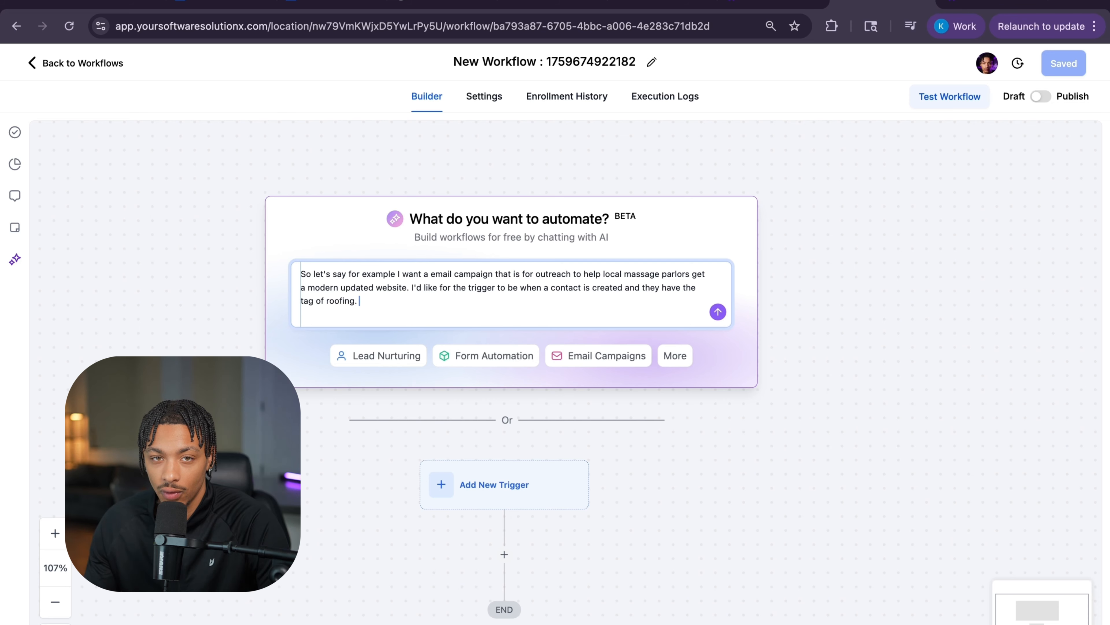
key(F5)
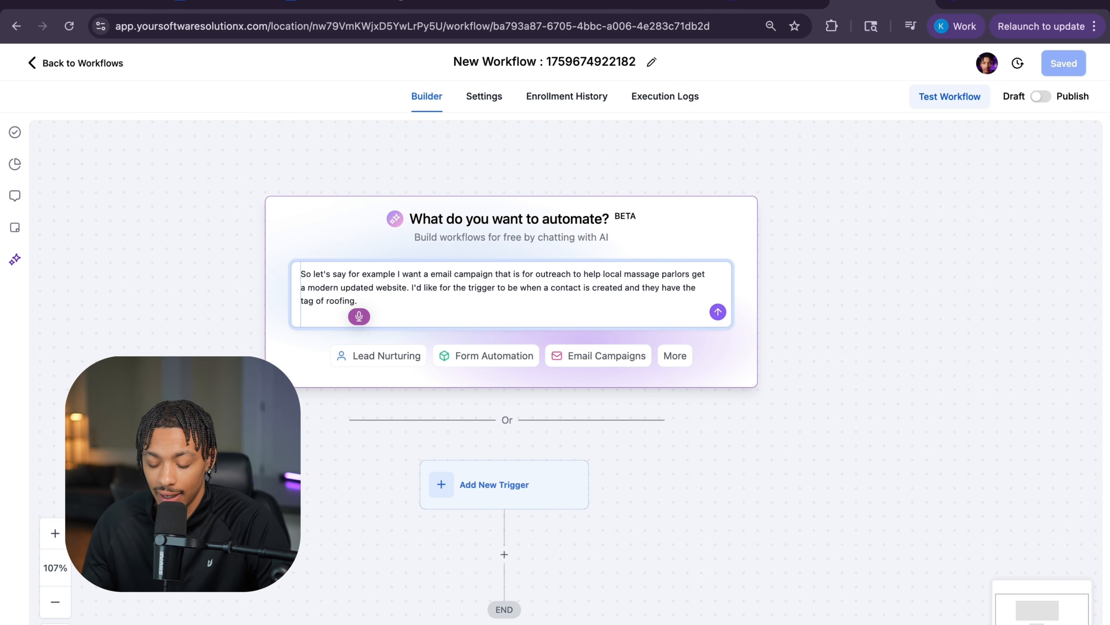
text(add on some more, I would like a )
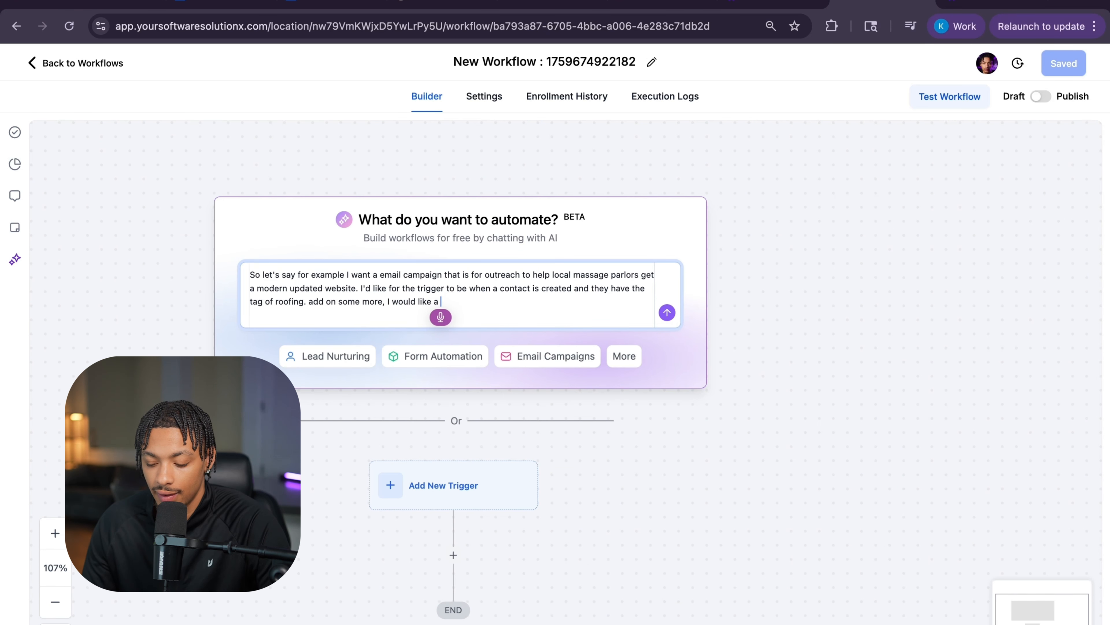
text(five touch)
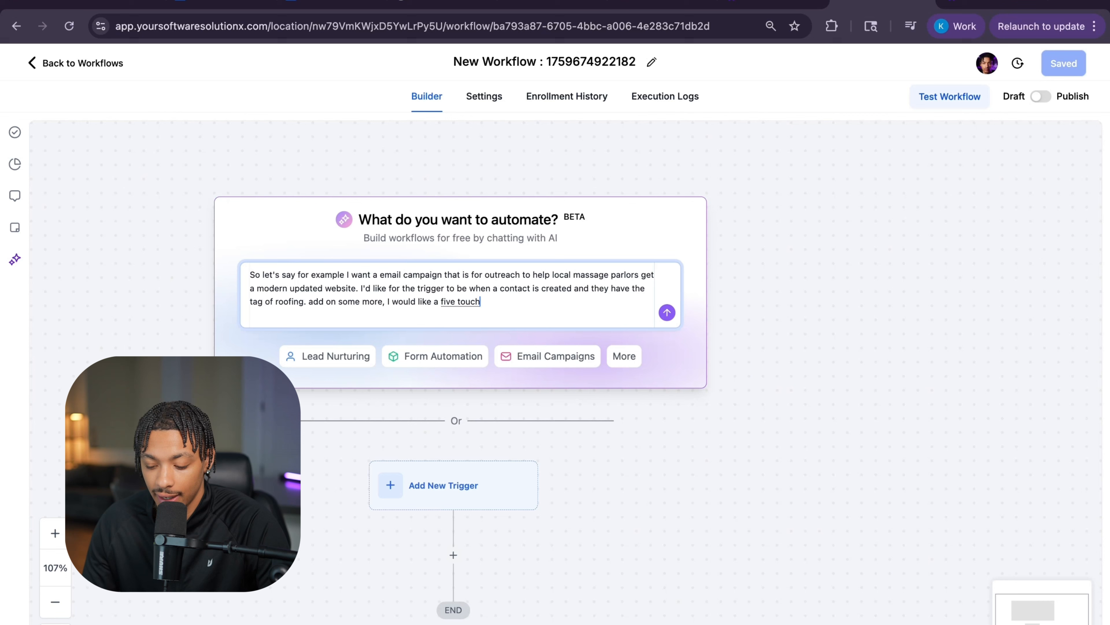
text( email campaign )
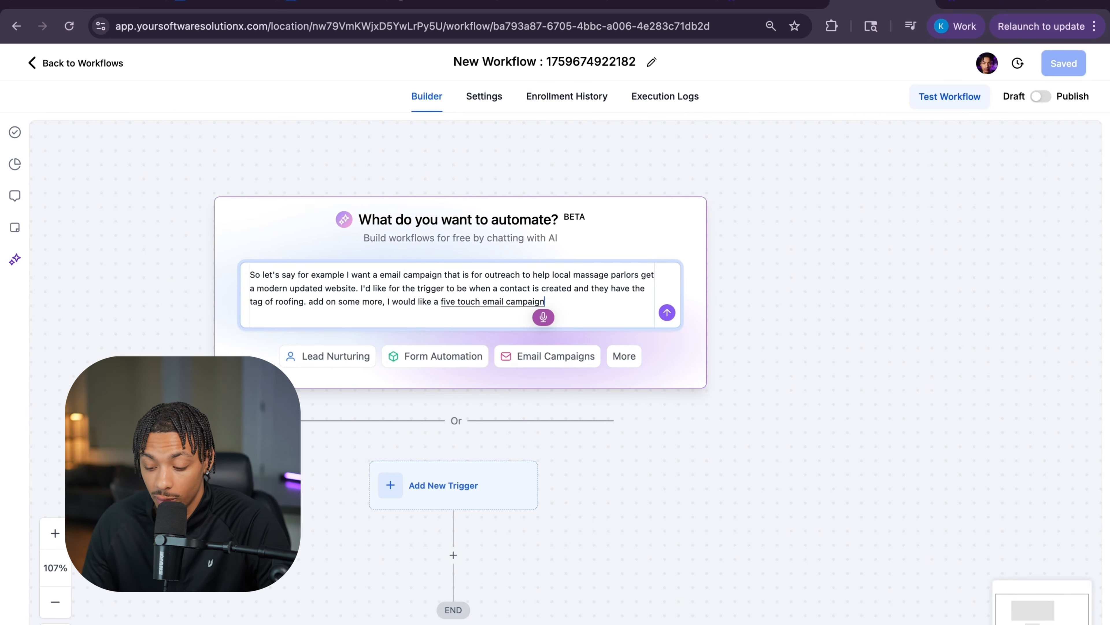
text(and I would like for a email)
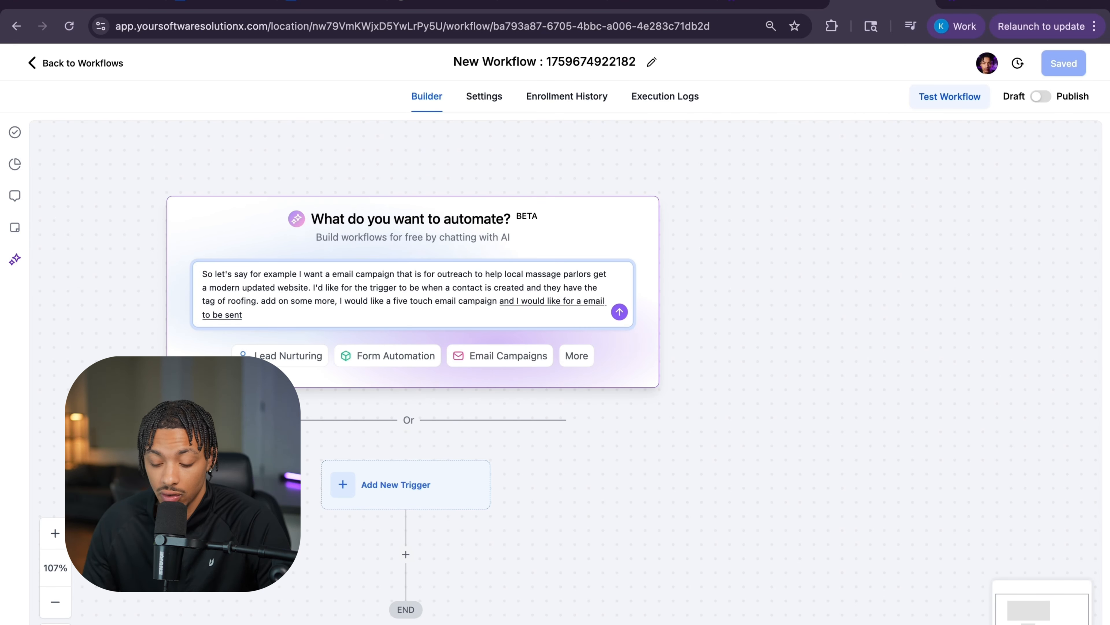
text( to be sent every 17 hours. )
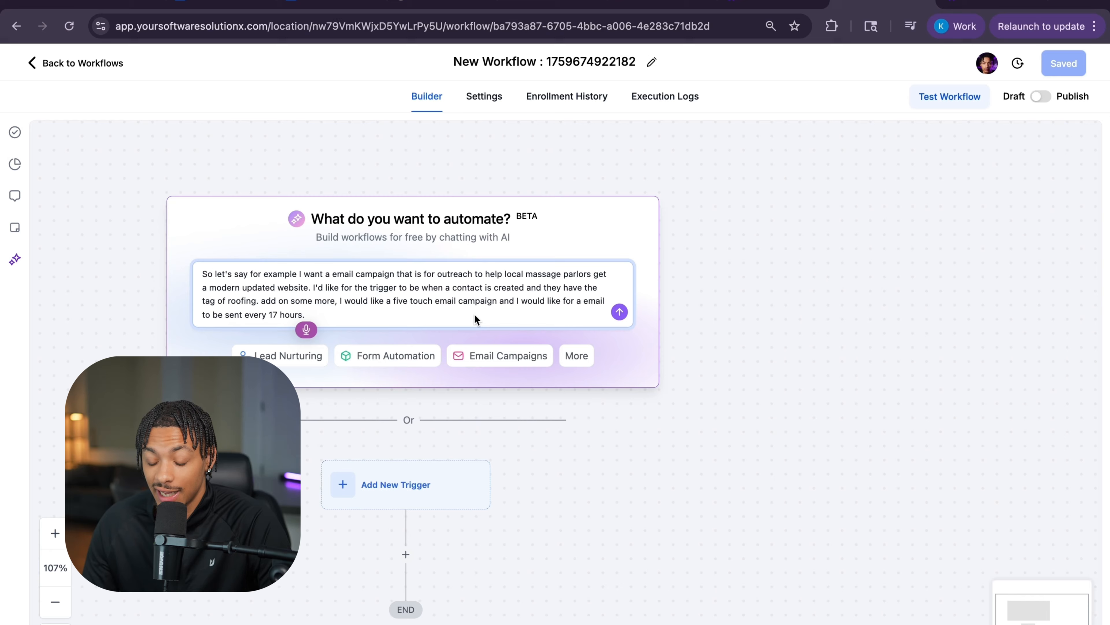
Step: Extend the prompt to include the website link and move users who click it into another campaign for warmer leads, and generate the workflow
text(Please have my website link in)
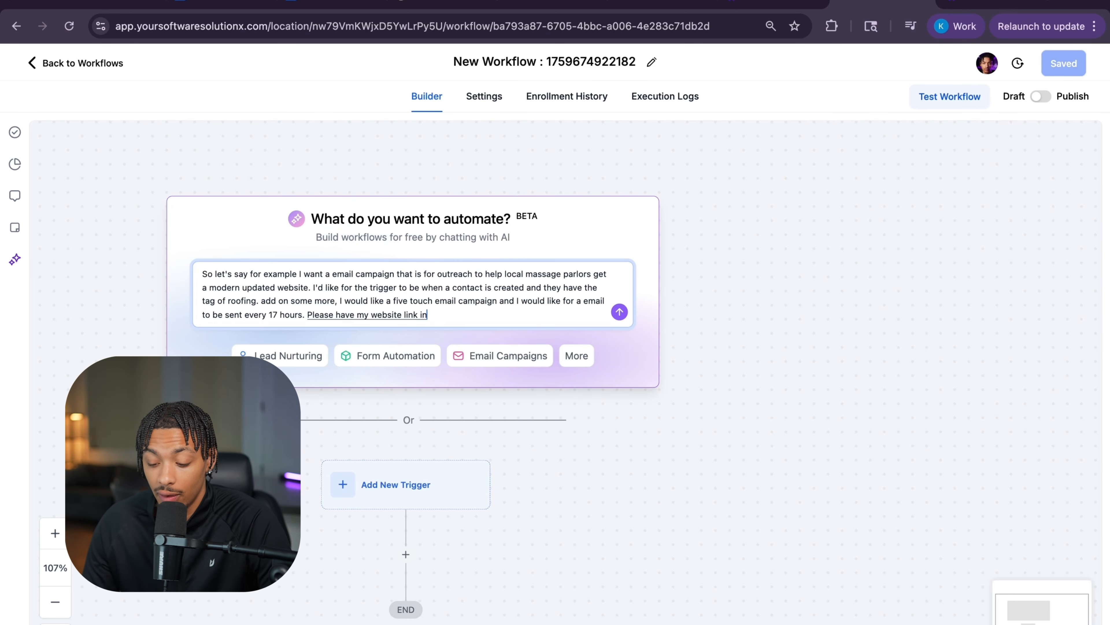
text( there, and once)
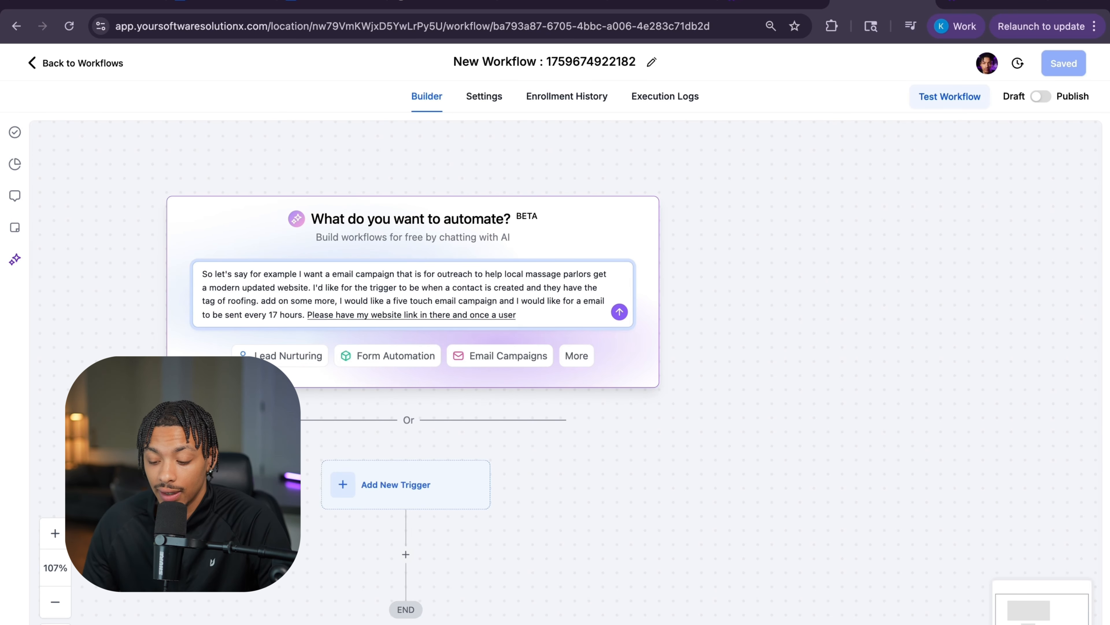
text( a user clicks on my website)
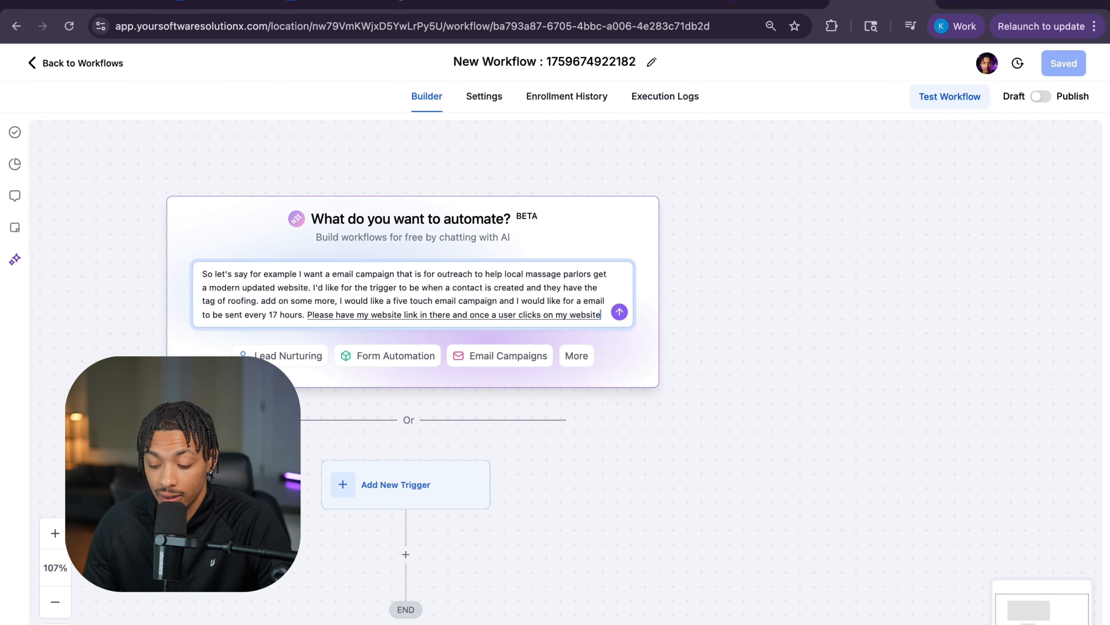
text( from this campaign)
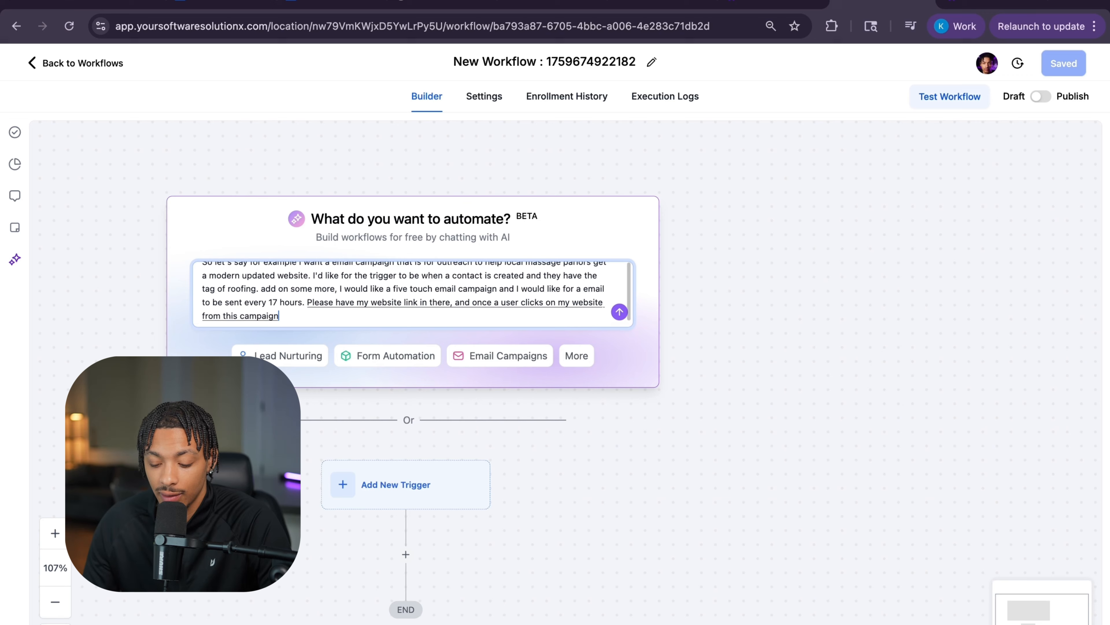
text(, then take them out of this campaign)
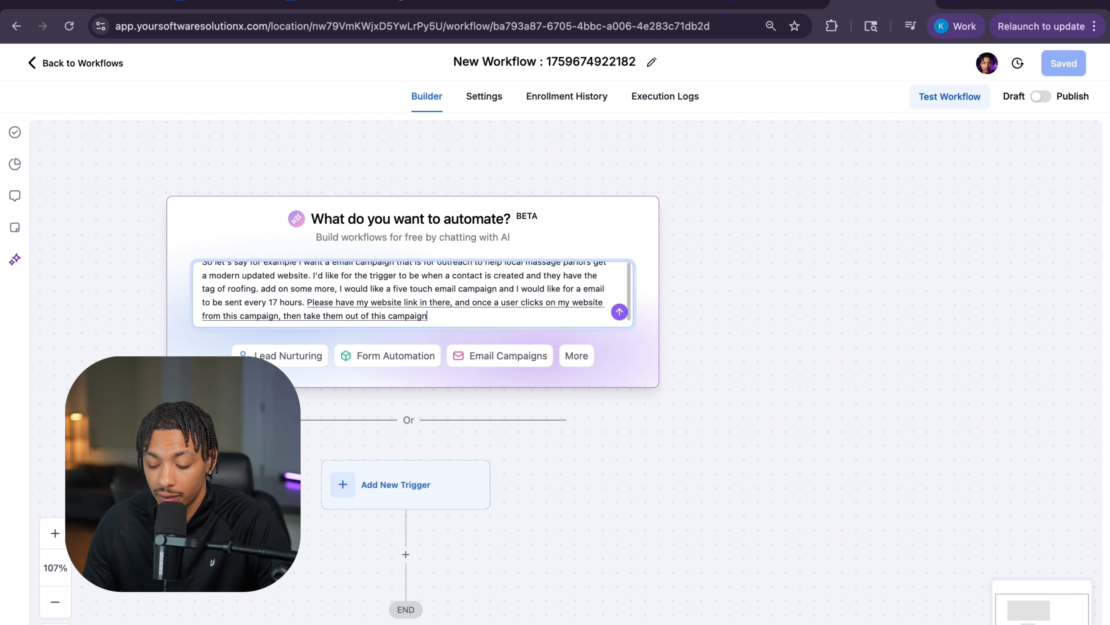
text( and will put them into)
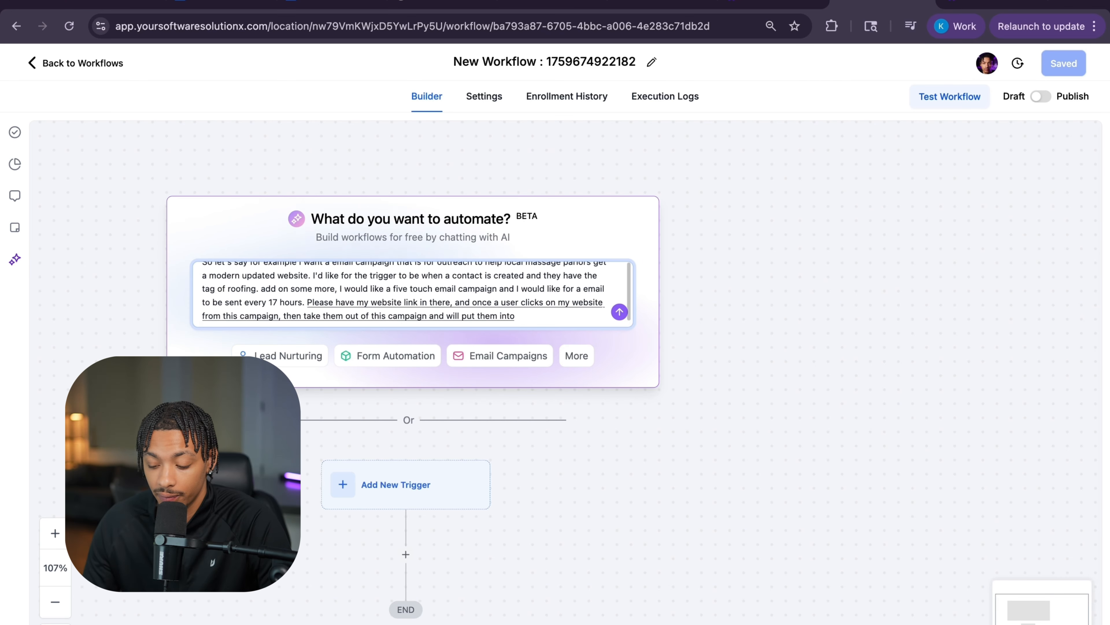
text( another one for more)
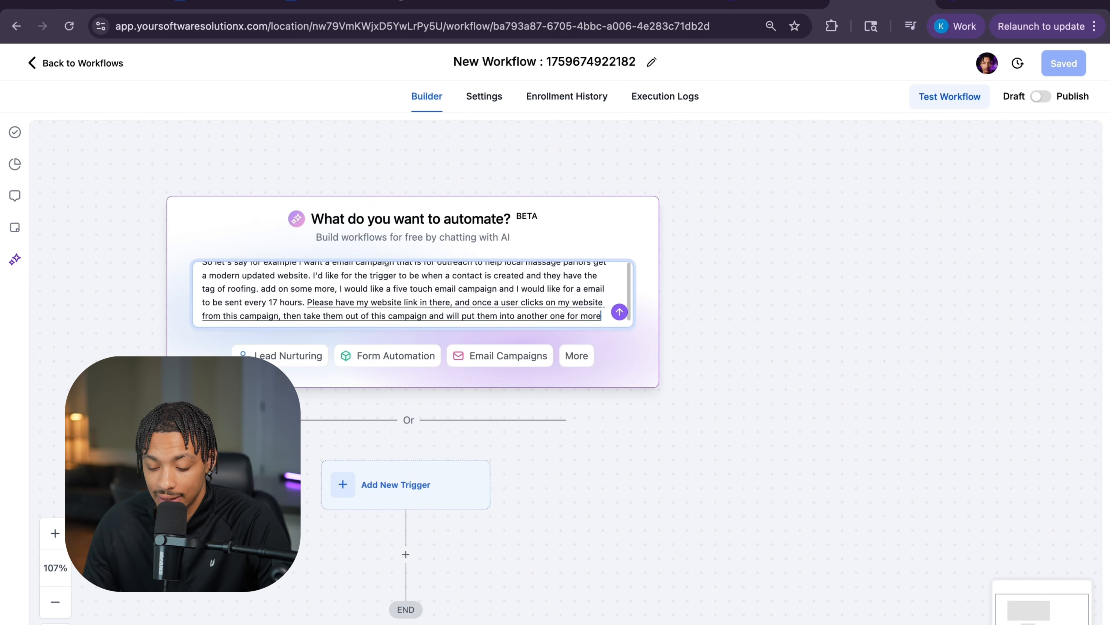
text( warmer leads.)
key(Return)
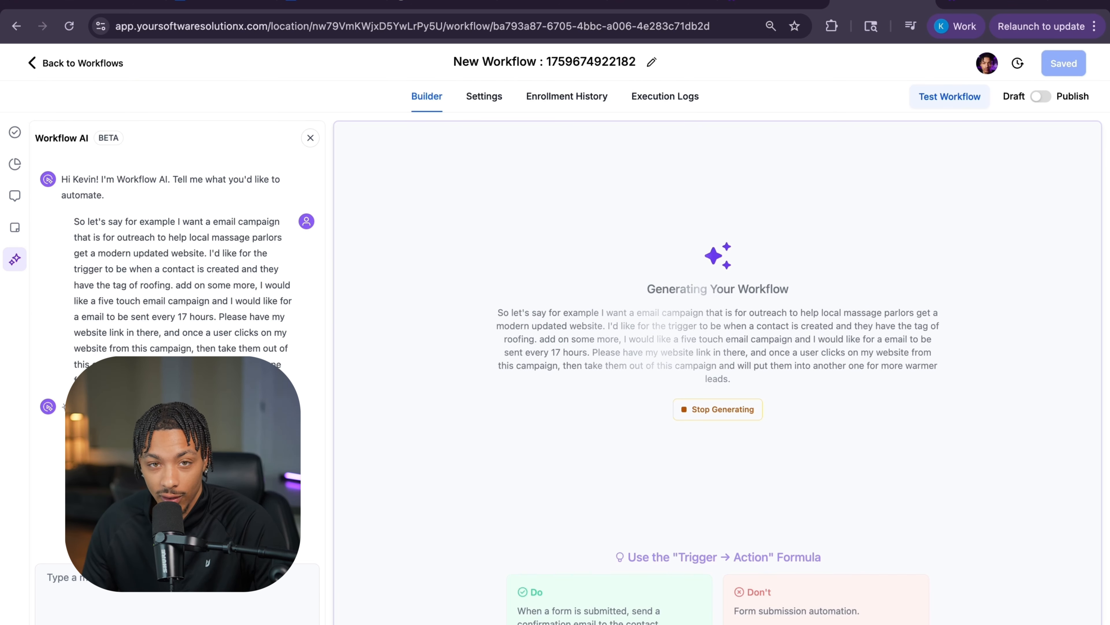
Step: Examine the generated workflow from its trigger through the first two emails, their wait steps, and the link-clicked and timeout branches
click(169, 594)
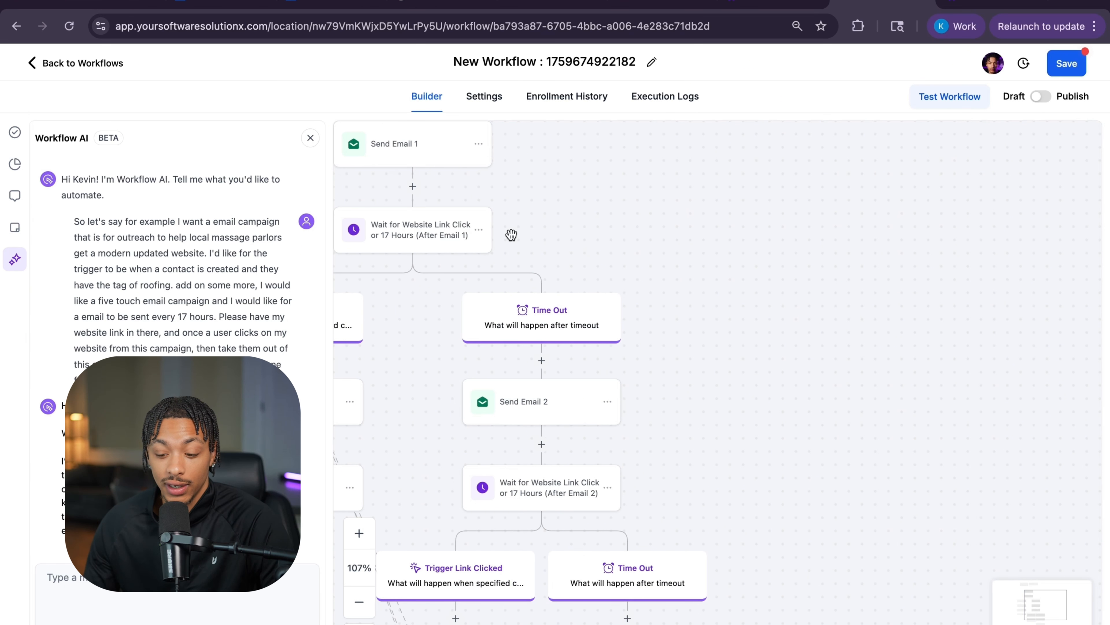
drag(538, 241, 682, 451)
scroll(726, 310, down, 3)
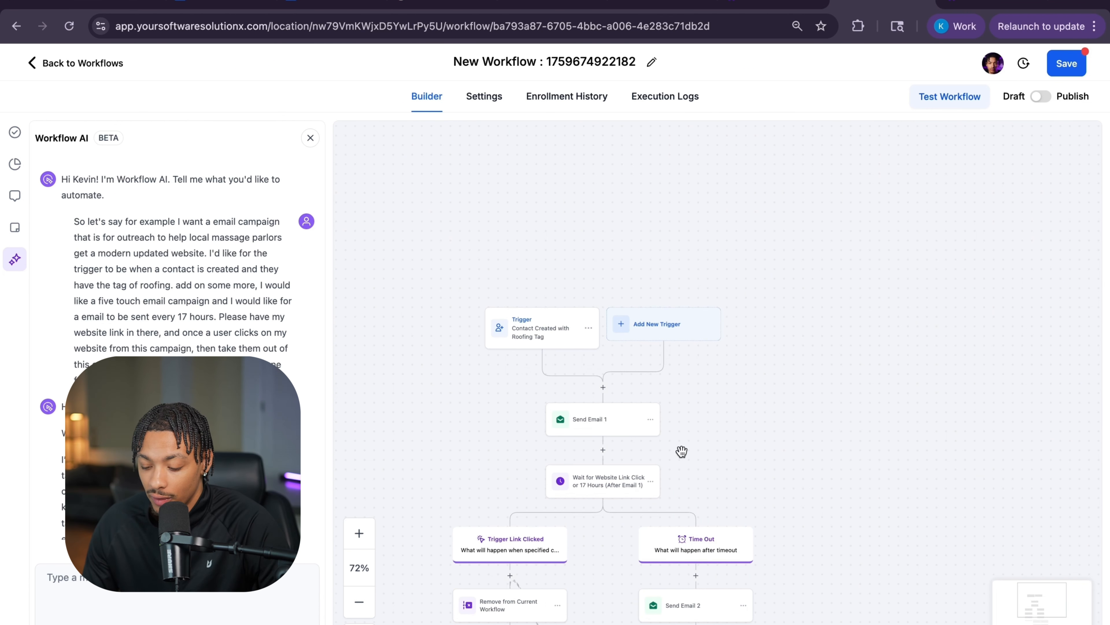
scroll(593, 355, up, 4)
scroll(593, 355, up, 4)
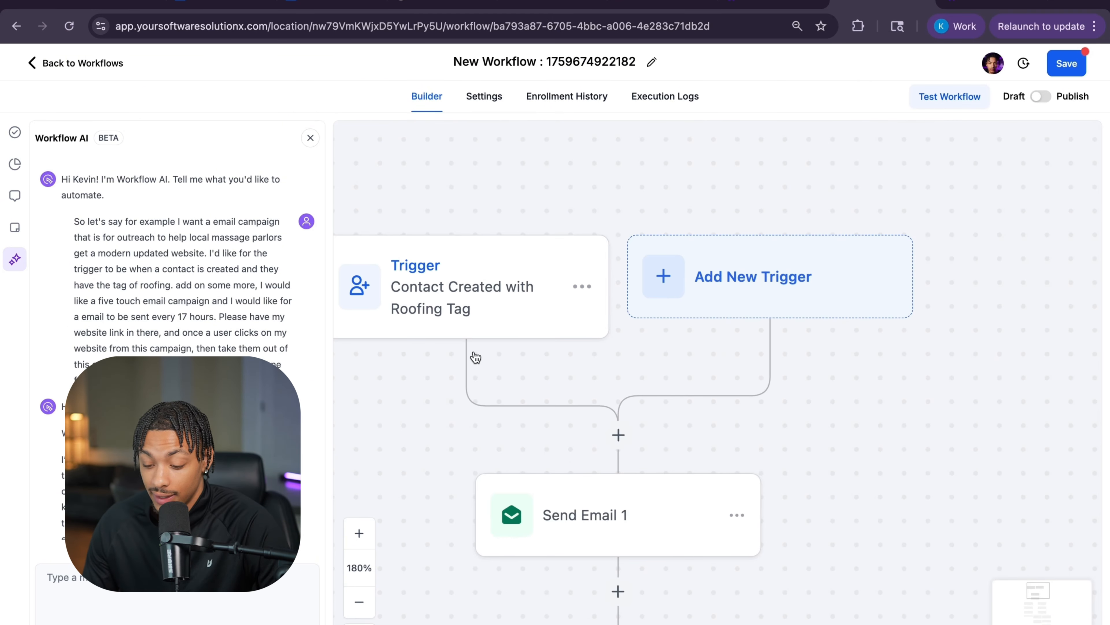
scroll(438, 375, down, 5)
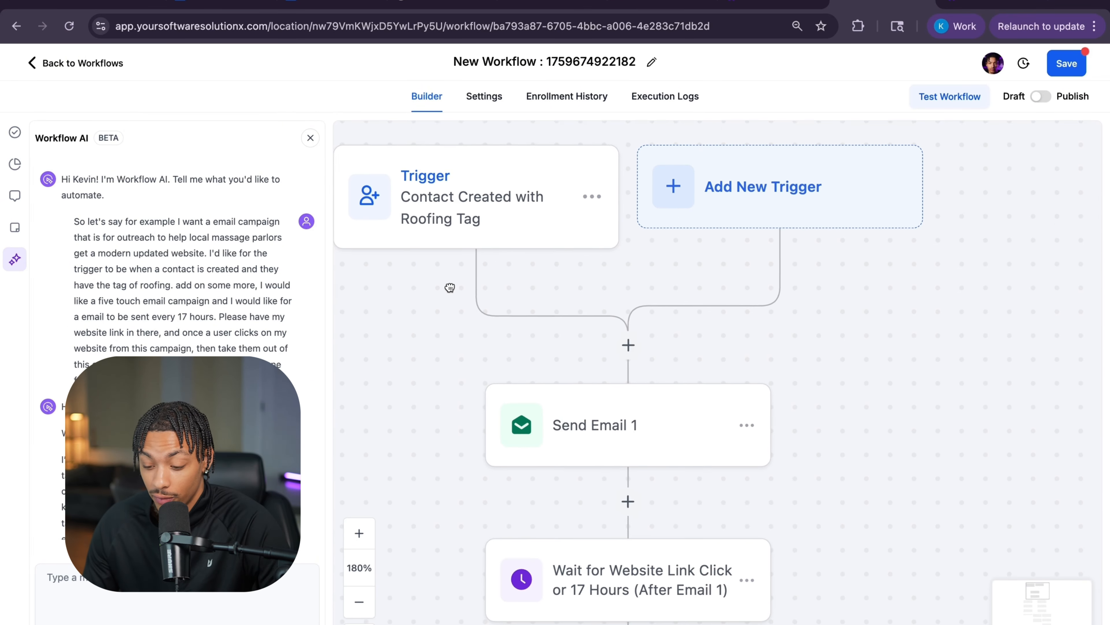
scroll(449, 328, down, 5)
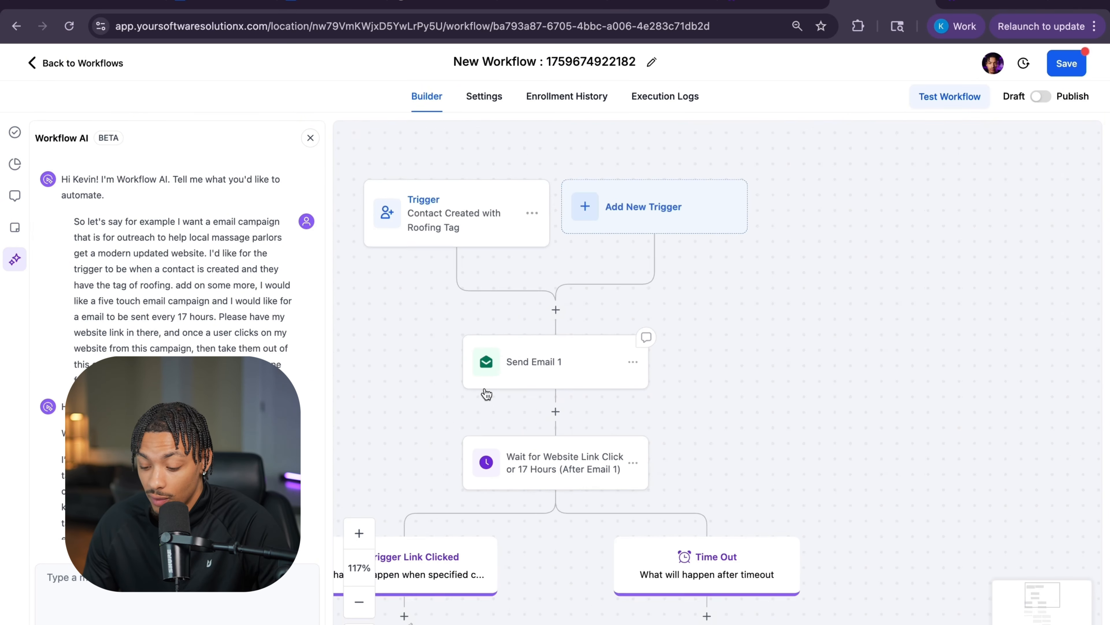
drag(550, 509, 545, 419)
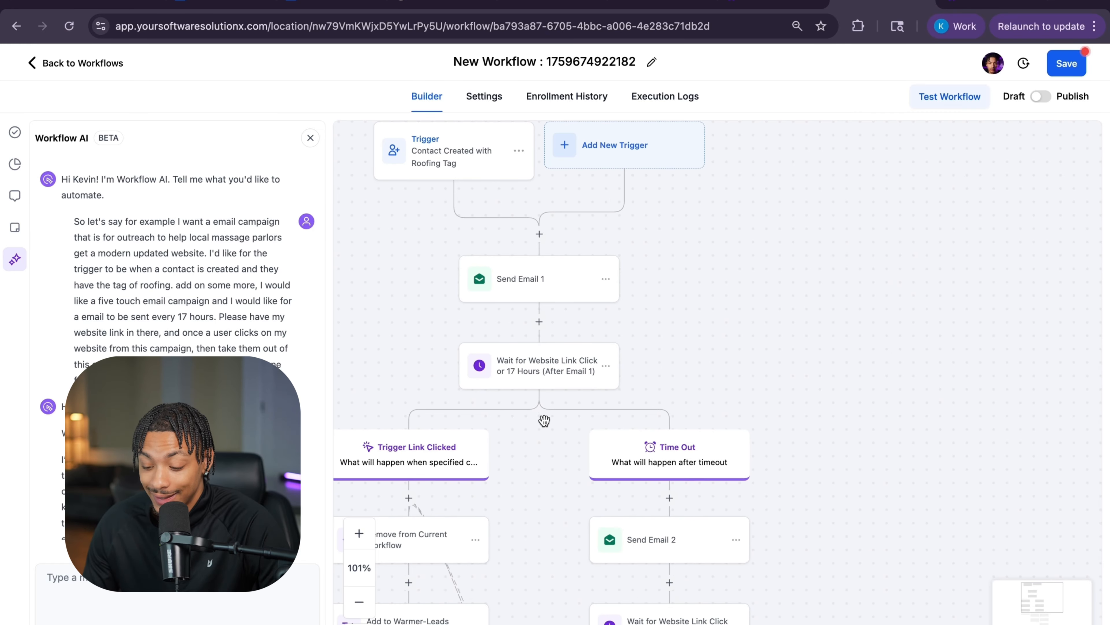
scroll(554, 370, up, 5)
scroll(564, 385, down, 3)
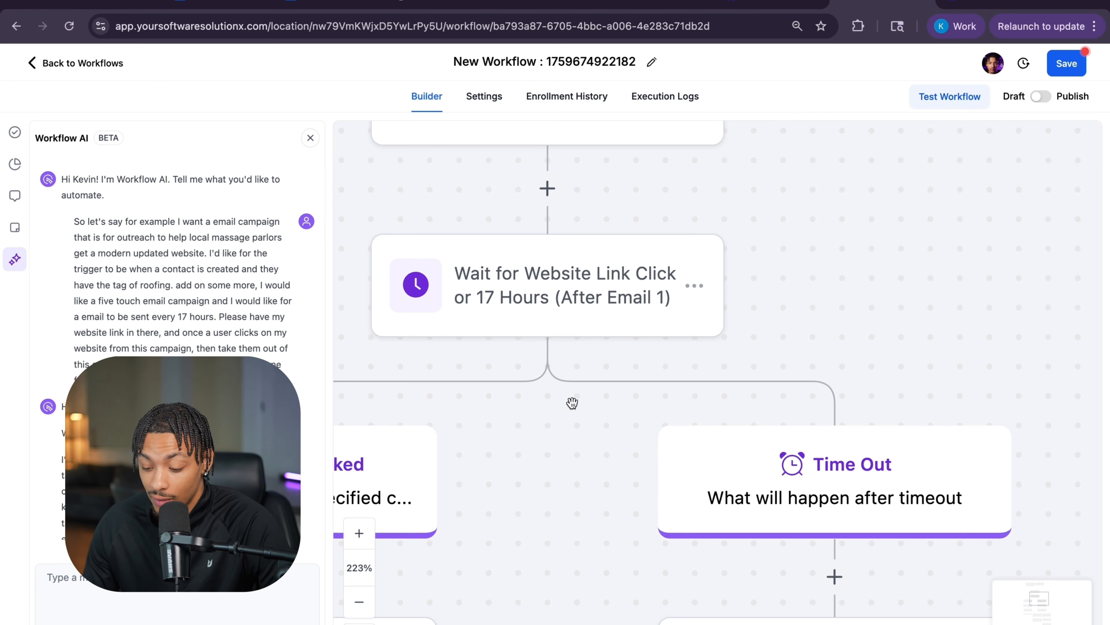
scroll(572, 389, down, 5)
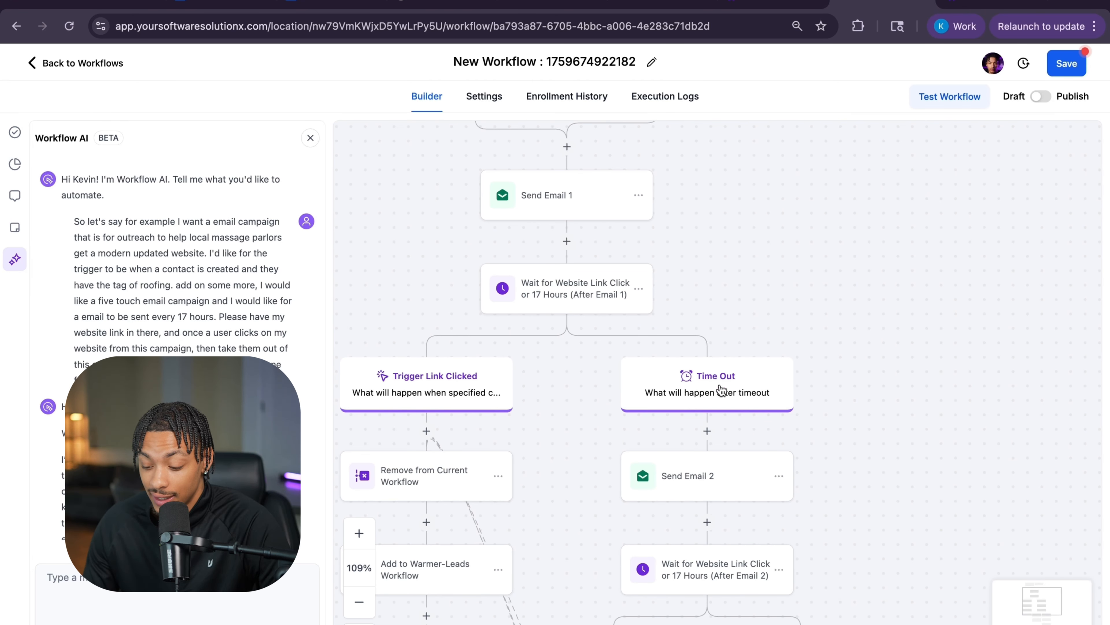
scroll(726, 405, up, 1)
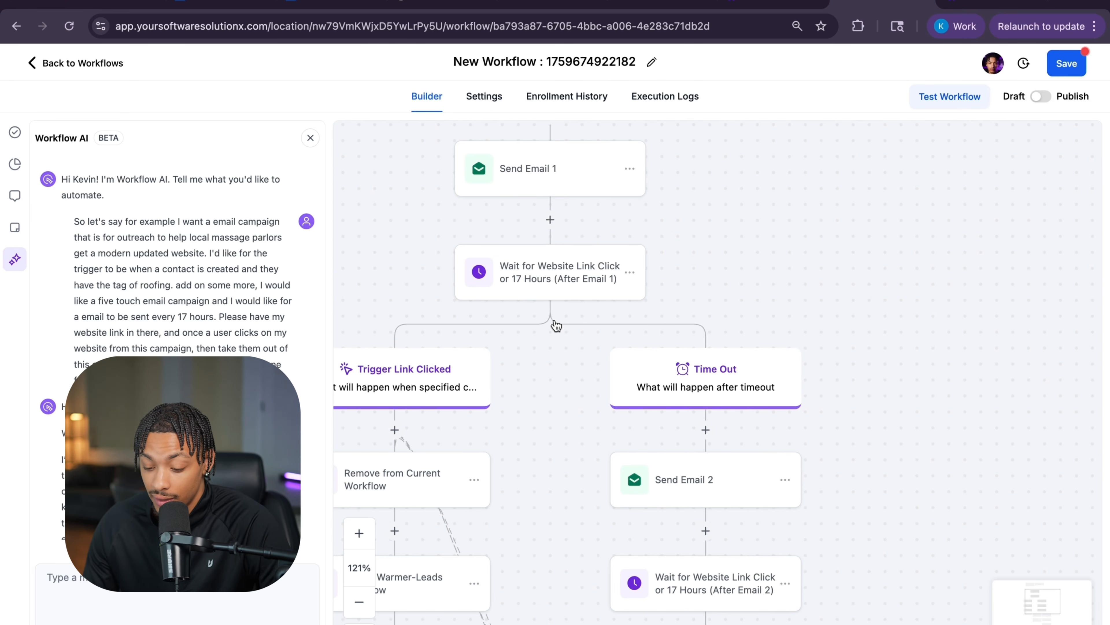
scroll(742, 411, down, 2)
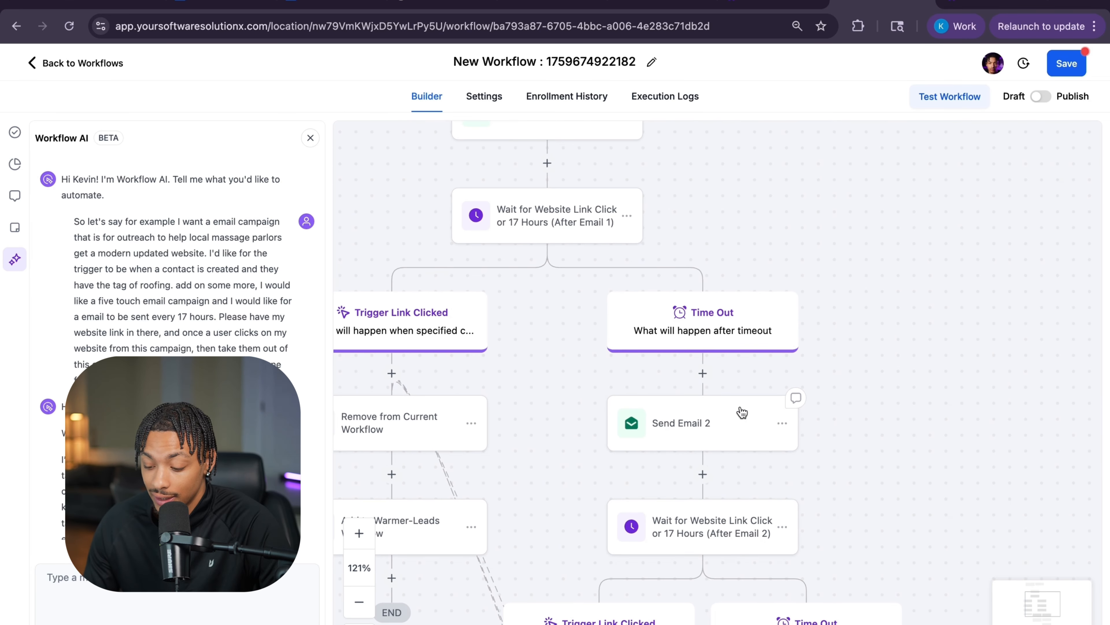
scroll(718, 433, down, 4)
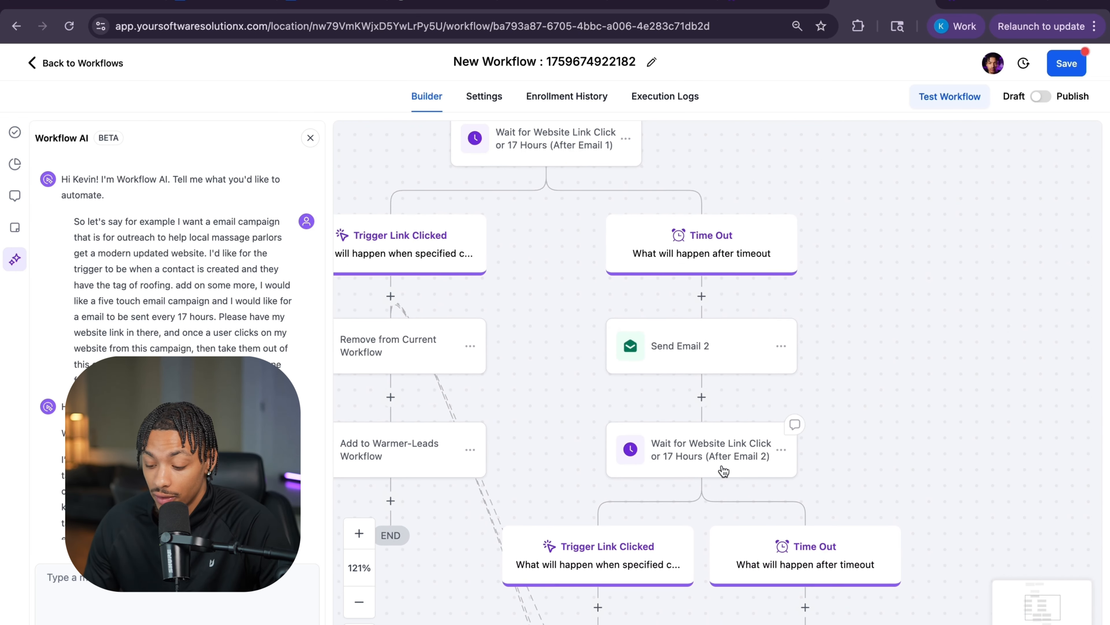
Step: Examine the branches after Email 2 and the link-clicked path that removes contacts and adds them to the warmer-leads workflow
scroll(717, 429, down, 3)
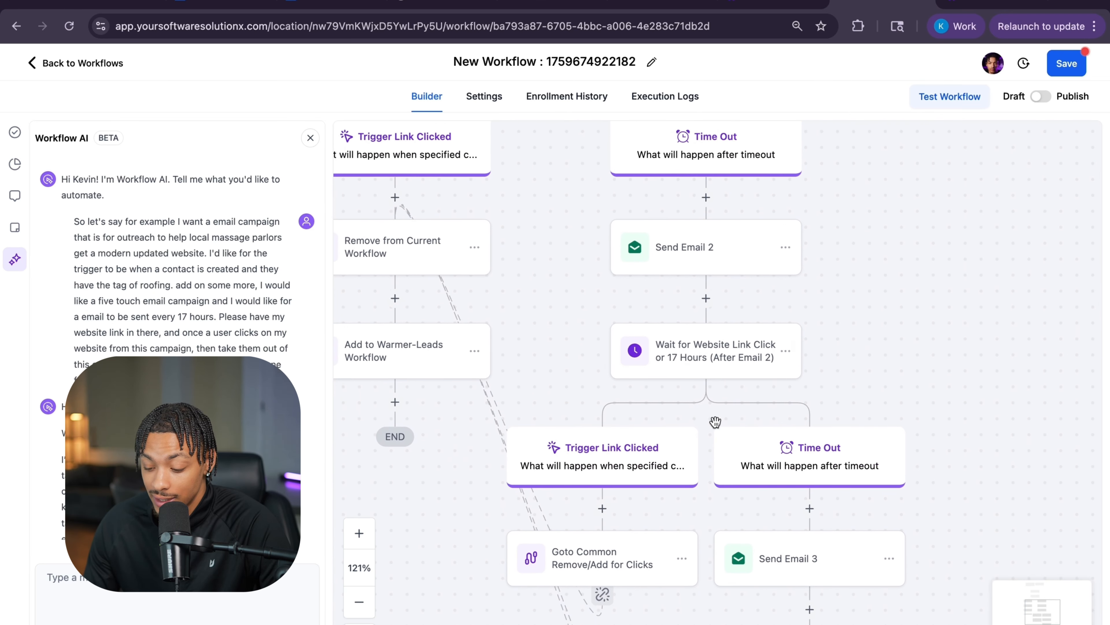
scroll(808, 409, down, 3)
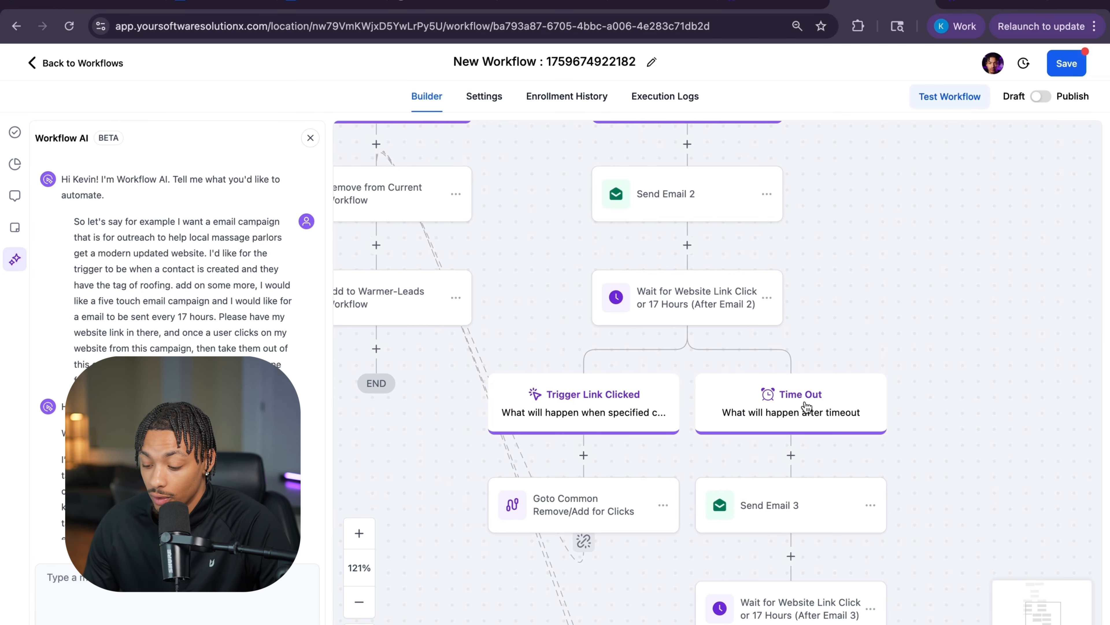
scroll(848, 463, up, 3)
scroll(848, 463, left, 3)
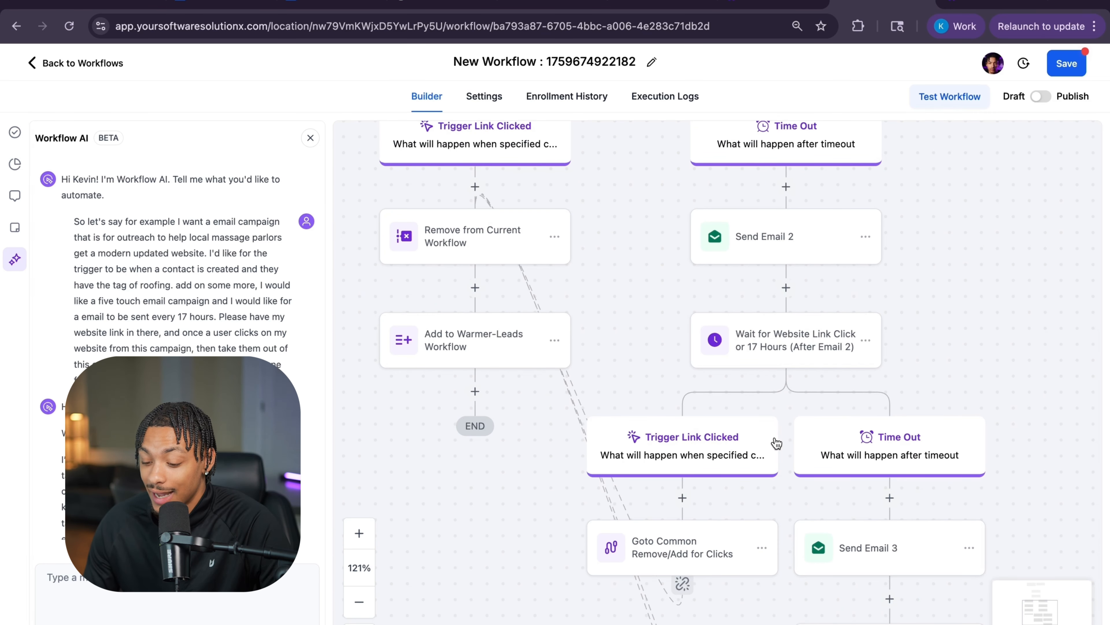
scroll(774, 437, up, 1)
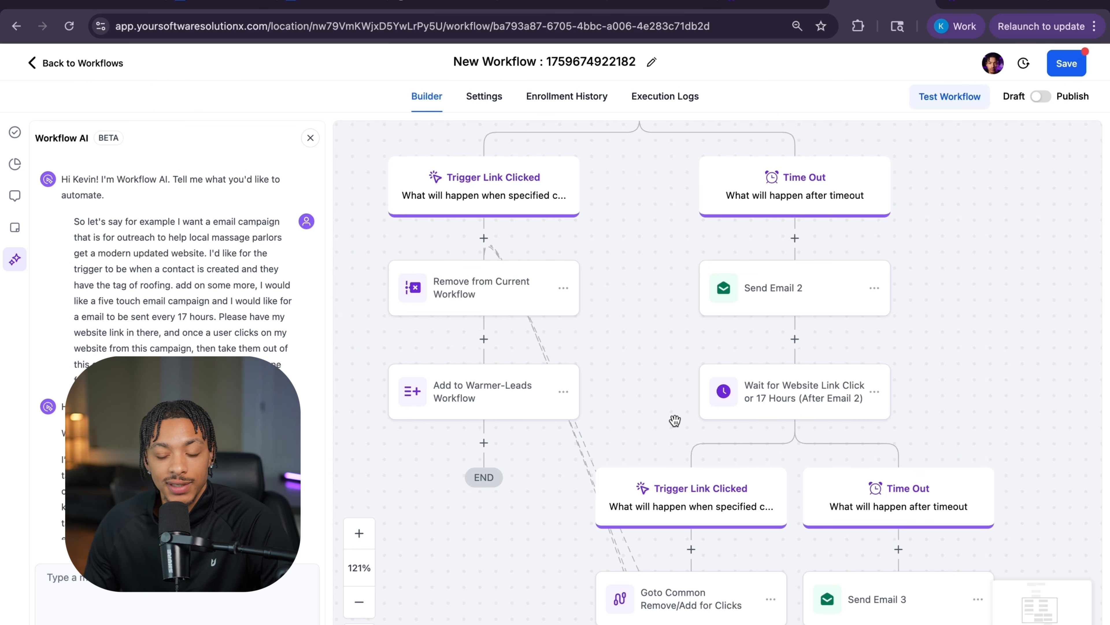
scroll(671, 438, down, 5)
scroll(627, 294, down, 2)
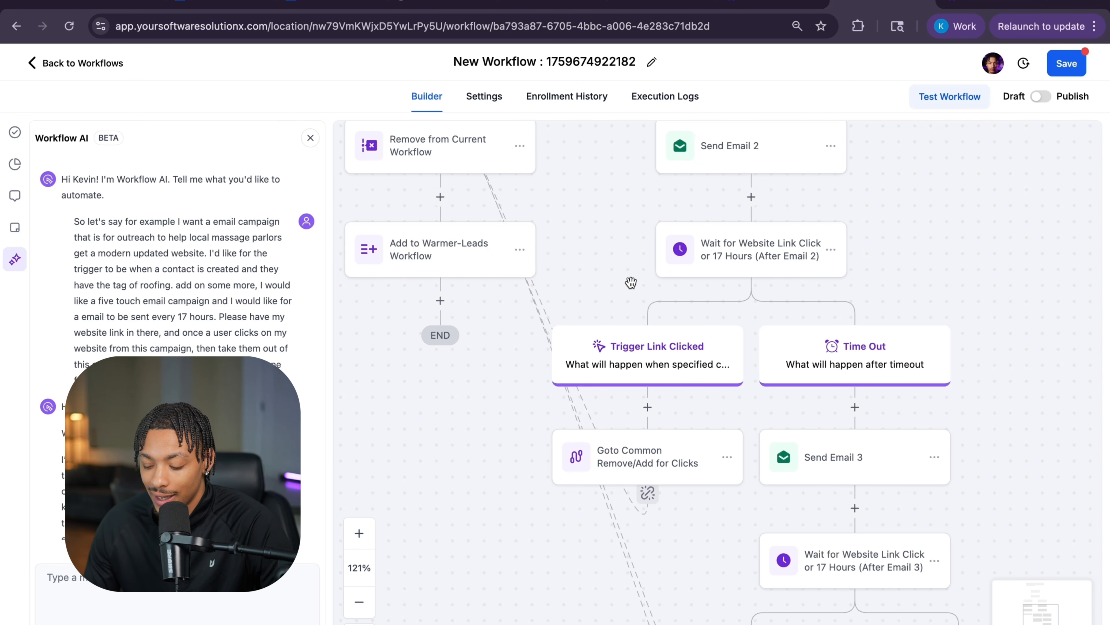
scroll(630, 281, up, 2)
scroll(629, 280, left, 2)
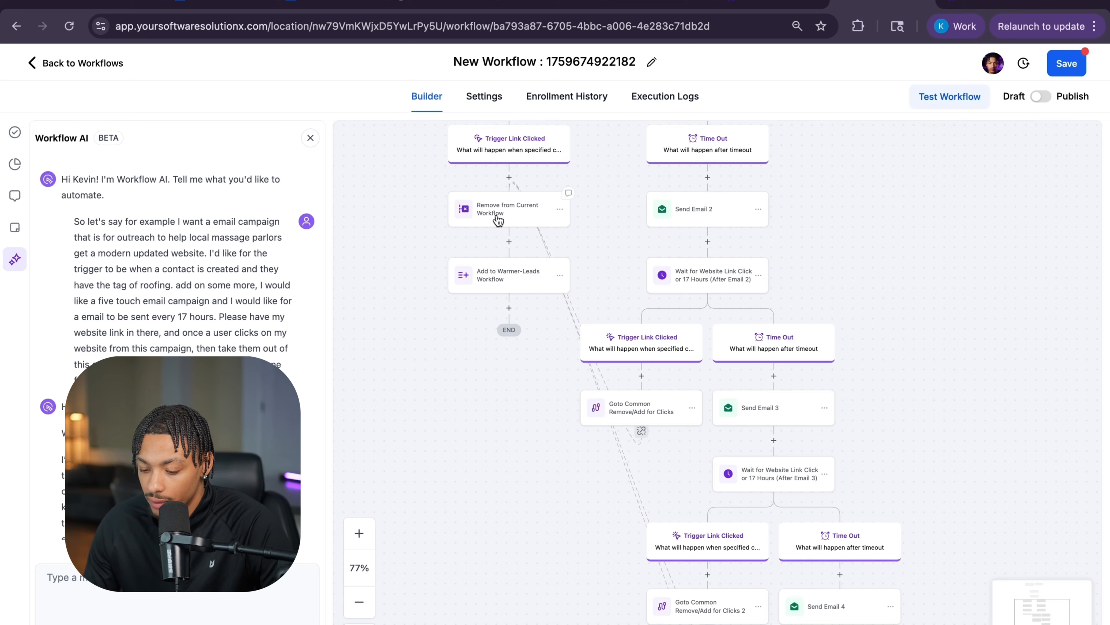
scroll(496, 212, up, 5)
scroll(496, 212, up, 2)
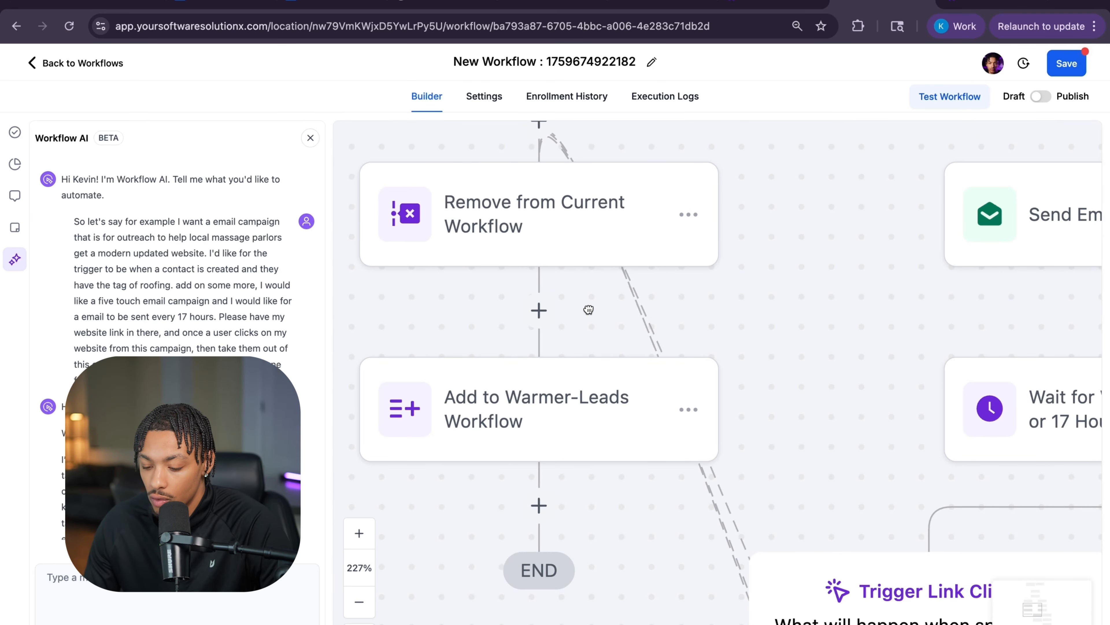
scroll(594, 381, down, 3)
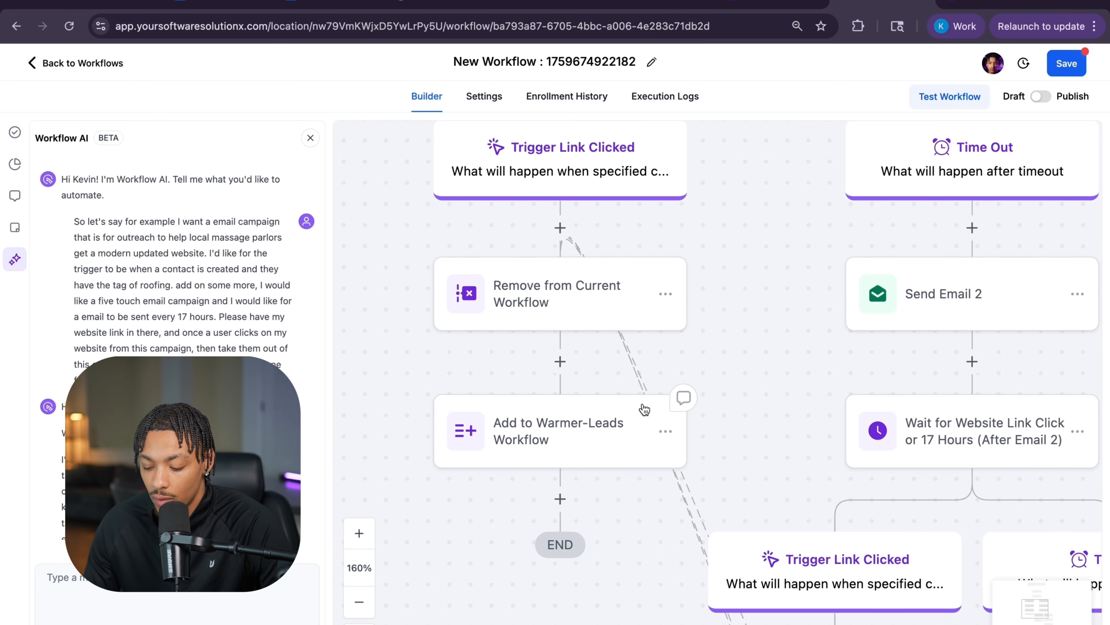
scroll(662, 348, down, 1)
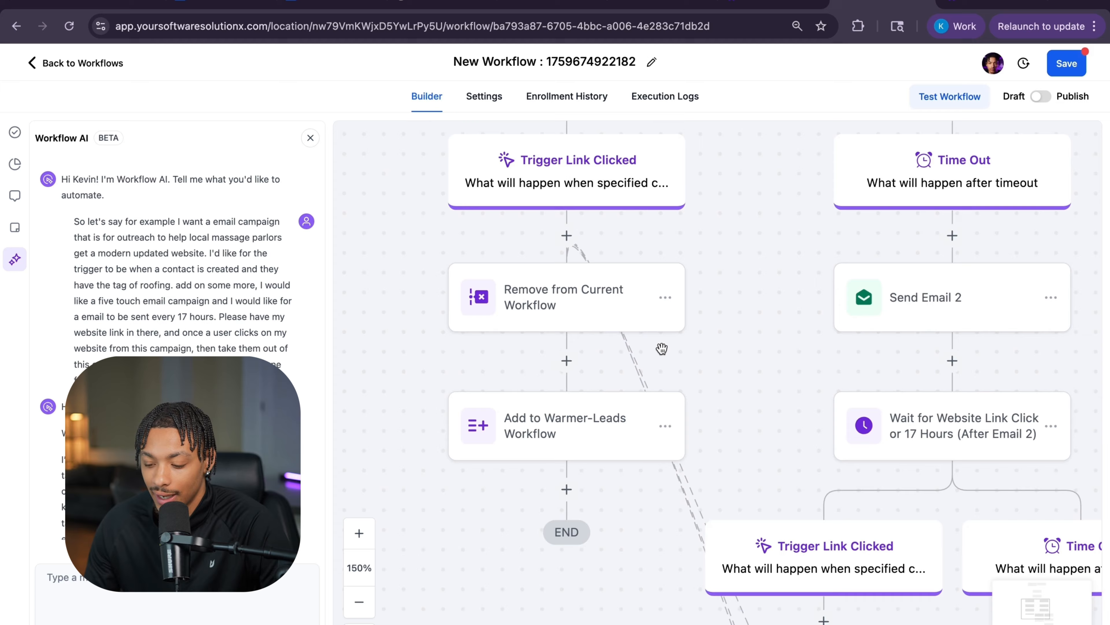
Step: Examine the remaining email, wait and link-click branches from Email 3 through Email 5 at the end of the workflow
drag(732, 363, 700, 243)
scroll(700, 244, down, 4)
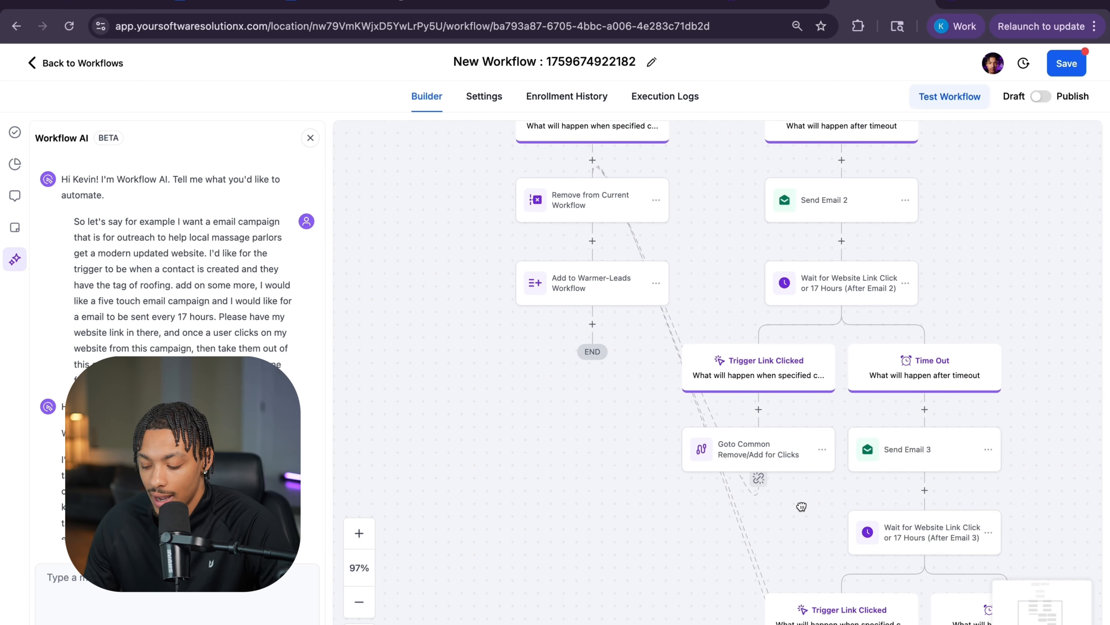
drag(801, 506, 743, 308)
scroll(743, 311, down, 5)
drag(795, 477, 746, 367)
scroll(789, 486, up, 7)
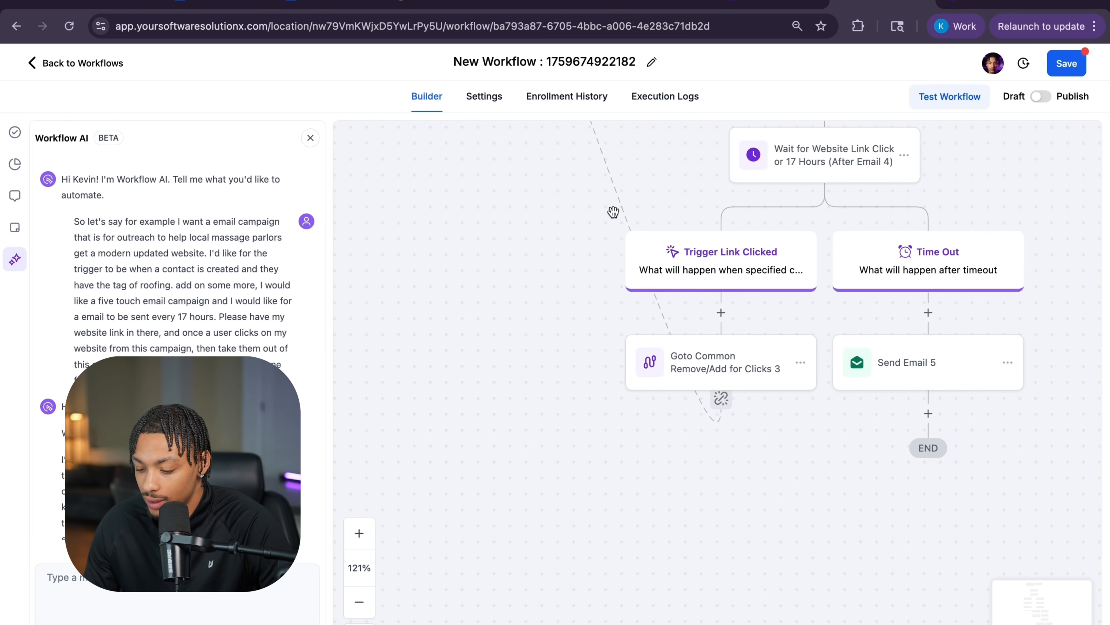
scroll(564, 219, down, 7)
scroll(604, 496, up, 10)
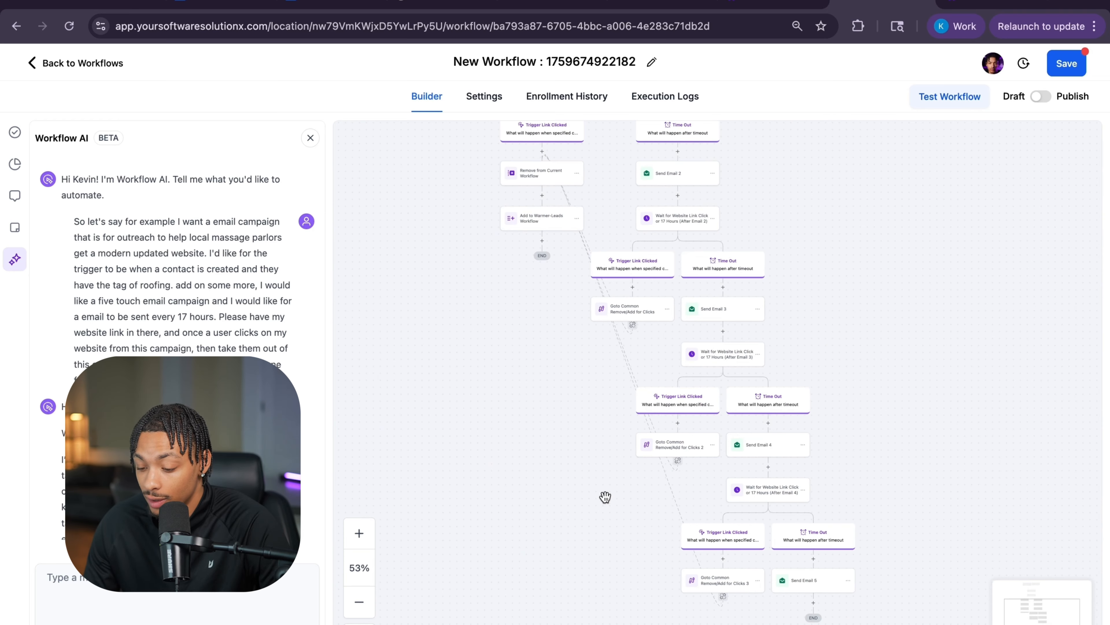
Step: Trace the Goto connections back to the Remove from Current Workflow action and review the flow up to its trigger
scroll(575, 309, up, 3)
scroll(575, 309, up, 6)
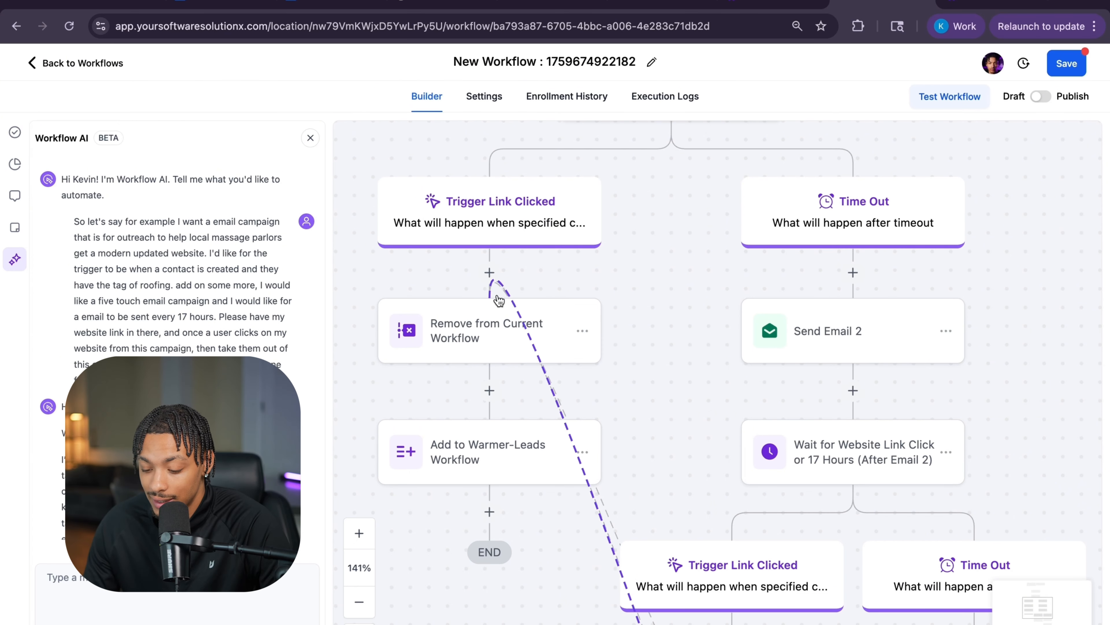
scroll(567, 420, down, 4)
scroll(566, 425, up, 1)
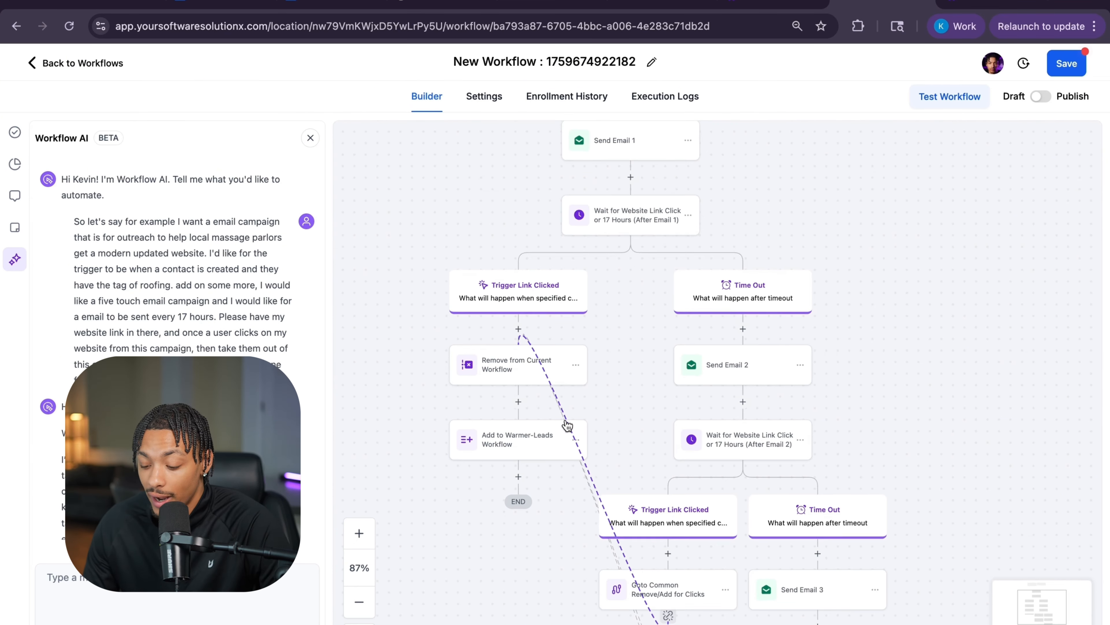
drag(666, 361, 586, 511)
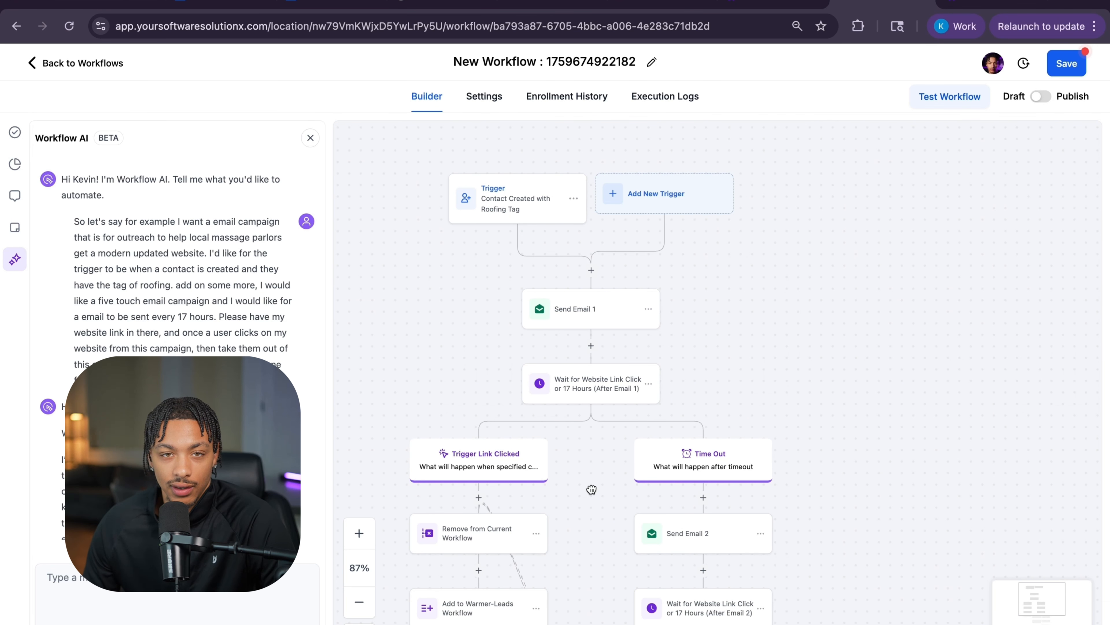
drag(591, 489, 574, 479)
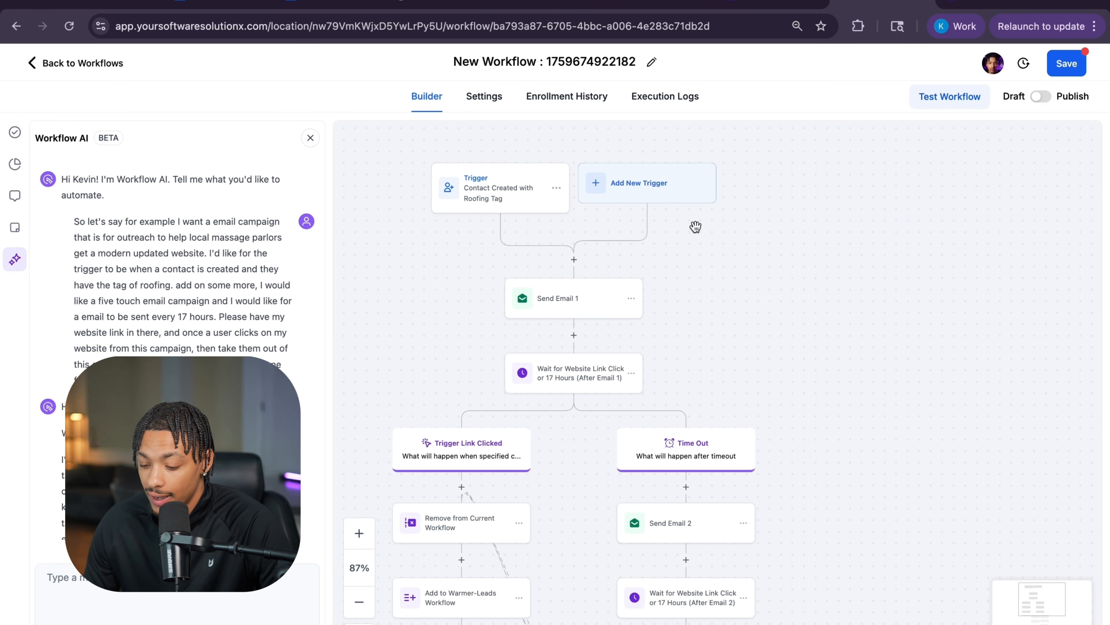
Step: Open the Send Email 1 action and read through its subject and generated message
click(573, 309)
scroll(843, 448, down, 6)
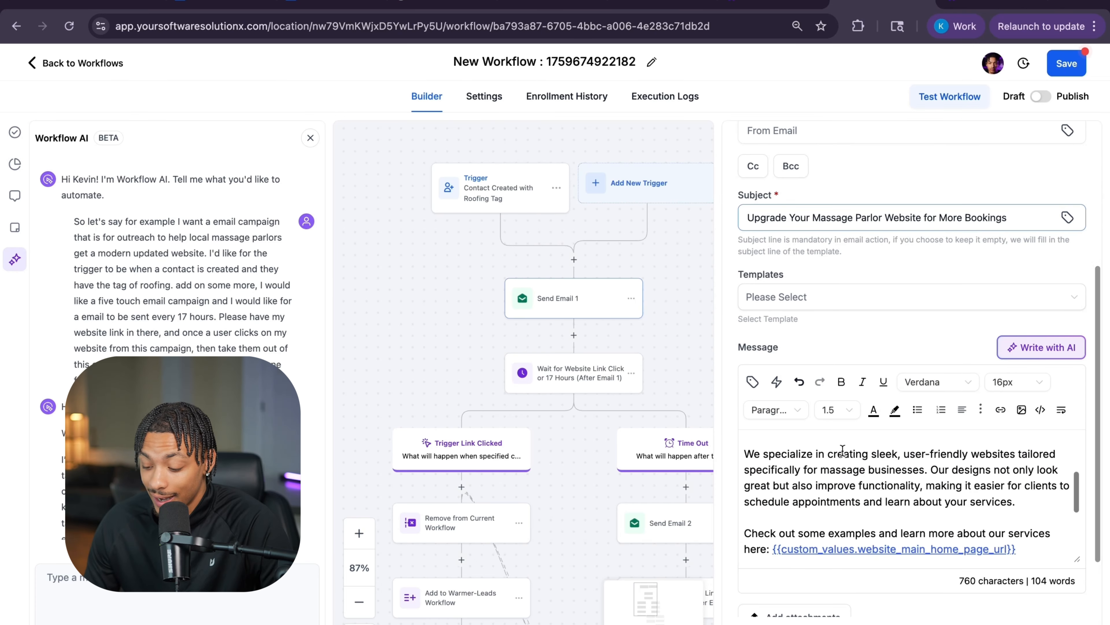
scroll(843, 450, down, 2)
scroll(852, 416, up, 3)
scroll(855, 413, down, 3)
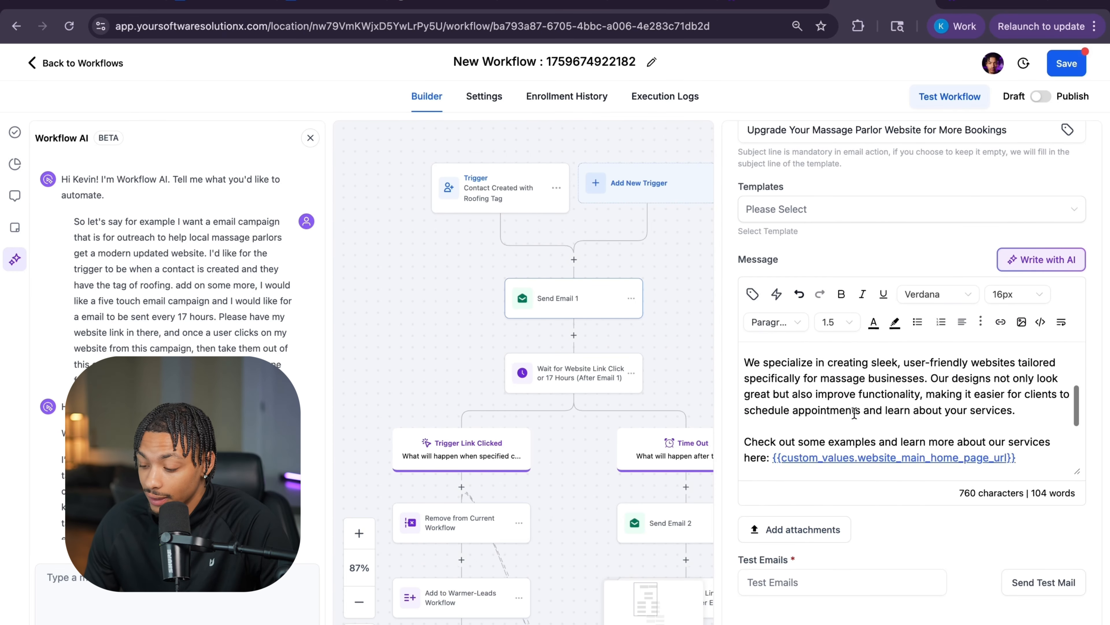
scroll(855, 413, down, 3)
Step: Inspect the website link and email signature placeholders in the Email 1 message, and close the action's settings
click(865, 377)
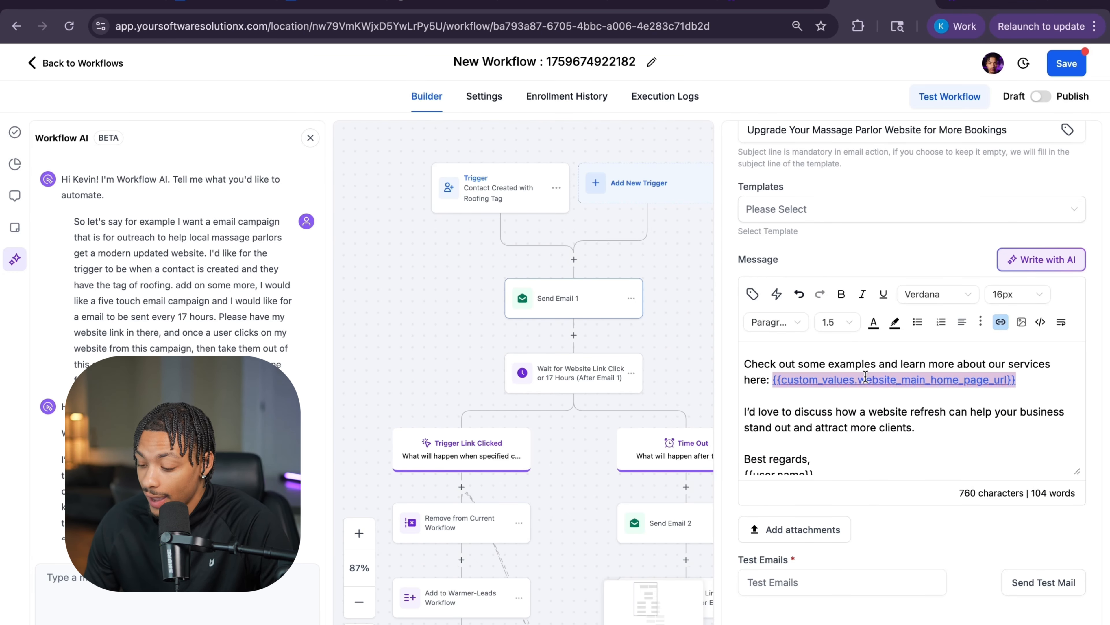
click(1027, 389)
scroll(1025, 394, down, 2)
scroll(888, 411, up, 2)
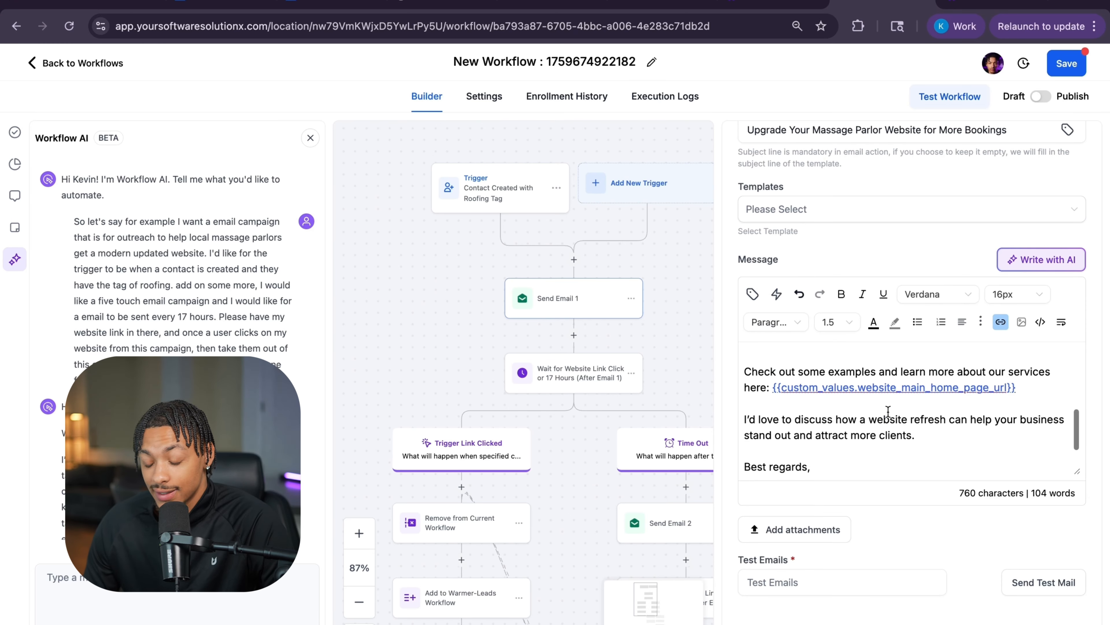
scroll(888, 411, down, 1)
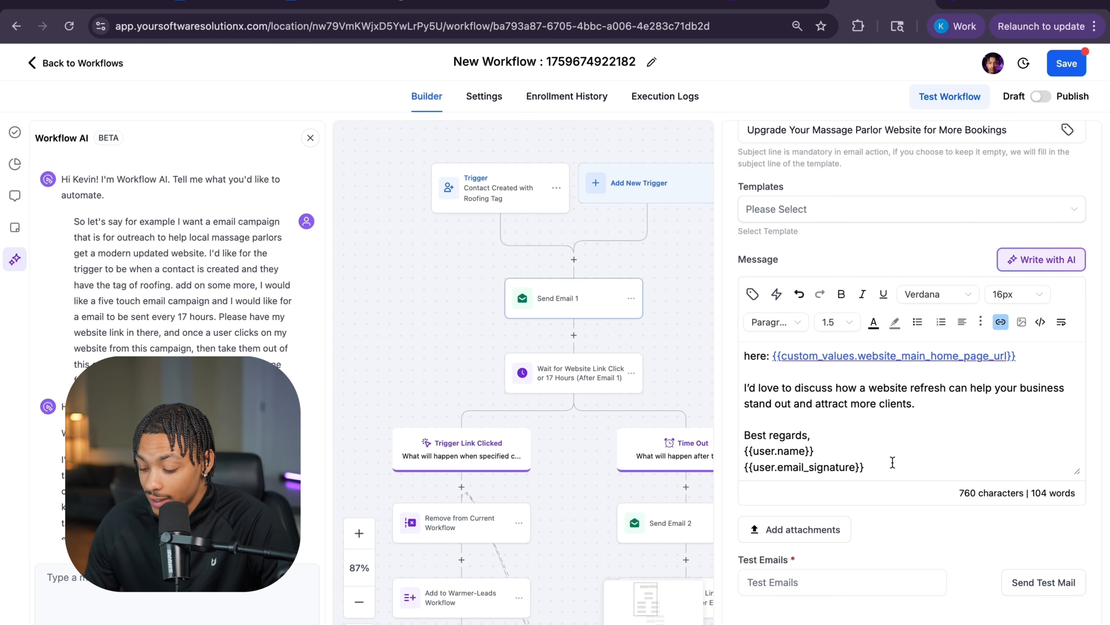
drag(892, 462, 747, 466)
scroll(890, 421, up, 5)
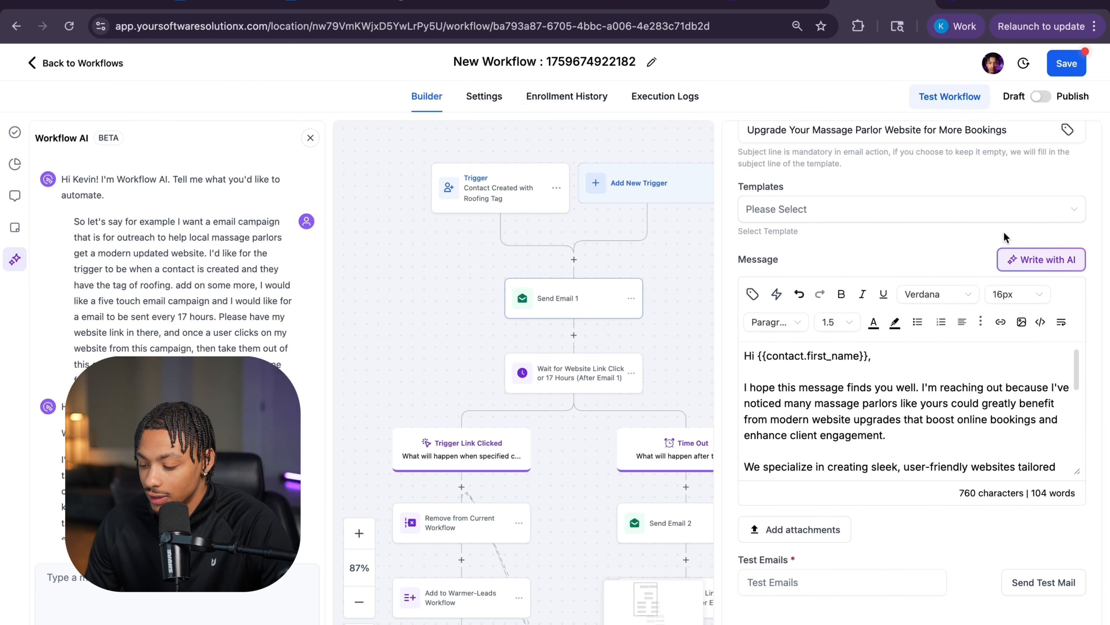
scroll(1019, 196, up, 7)
click(1080, 146)
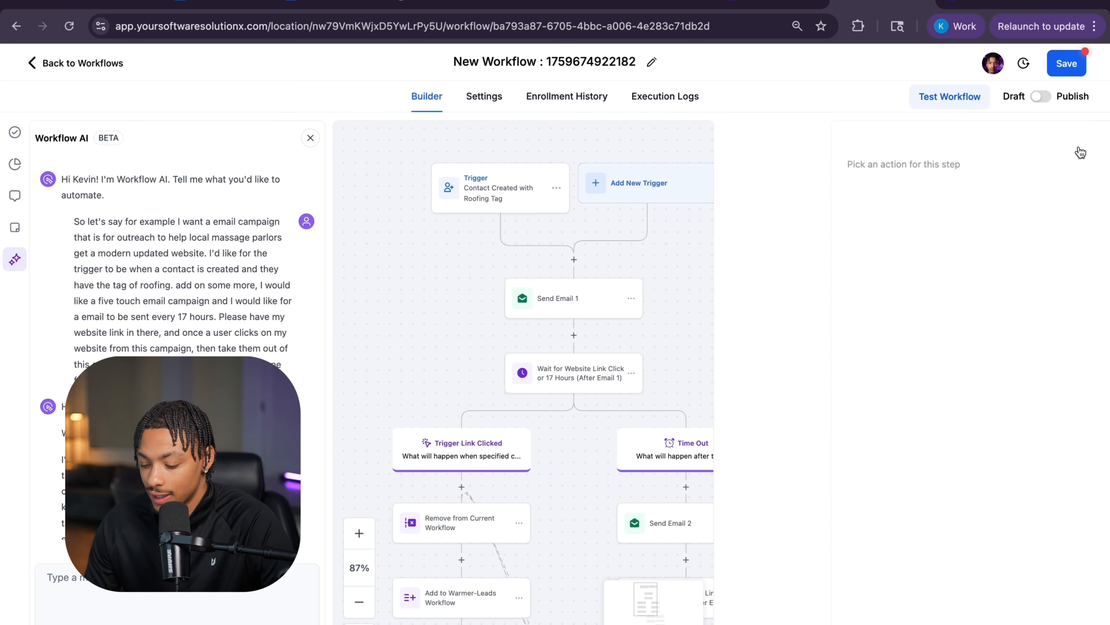
Step: Search the available actions for "sms" at the insertion point before Send Email 1, and clear the search
drag(700, 360, 756, 263)
drag(626, 354, 625, 298)
scroll(624, 297, up, 2)
scroll(624, 297, up, 4)
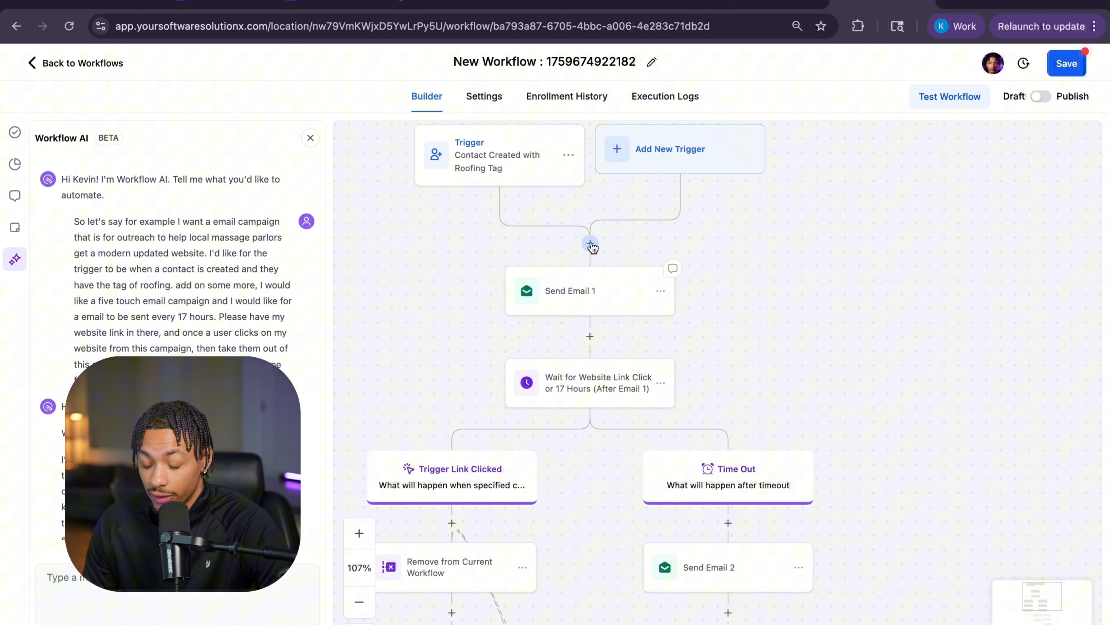
click(590, 334)
text(sms)
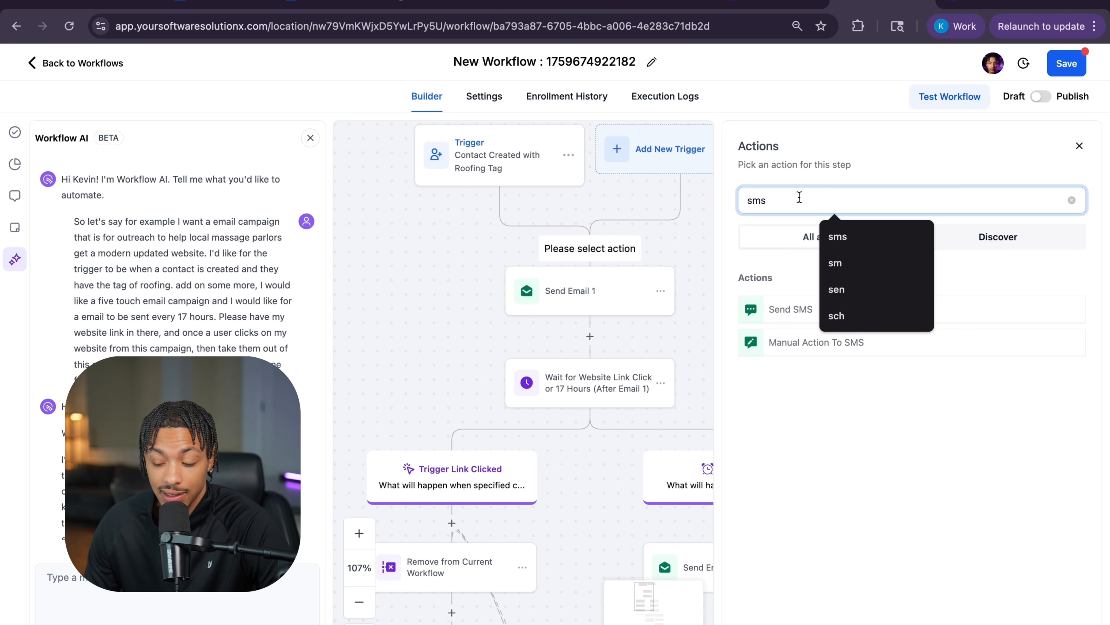
key(BackSpace)
key(BackSpace)
key(BackSpace)
Step: Examine the available Contact and Communication actions, and close the list without adding one
scroll(828, 358, down, 10)
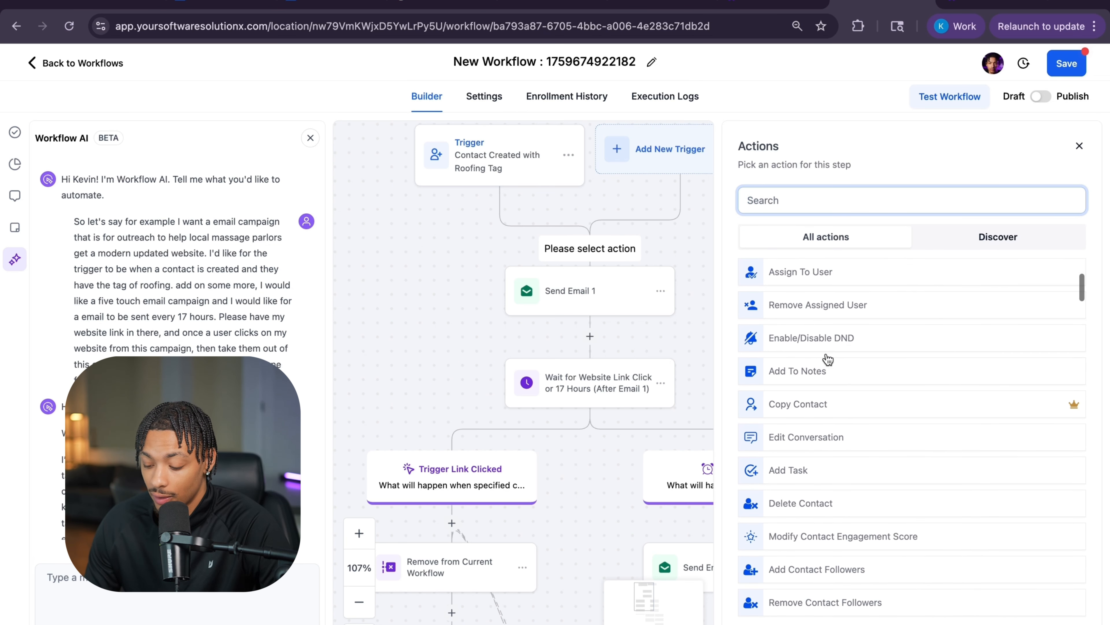
scroll(841, 439, down, 3)
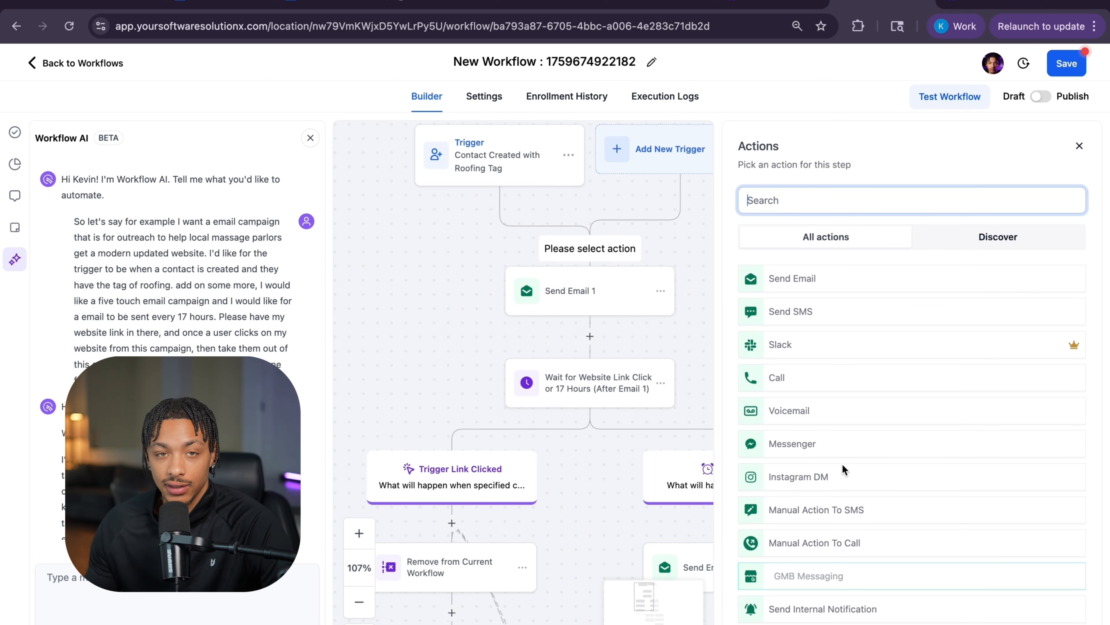
scroll(842, 464, down, 1)
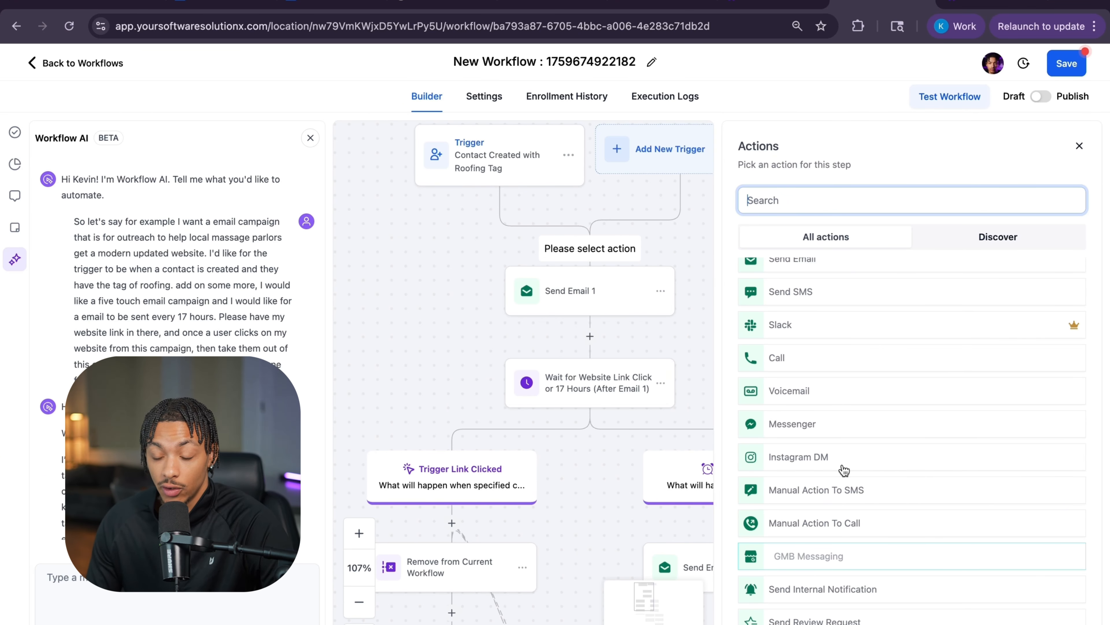
scroll(845, 465, up, 1)
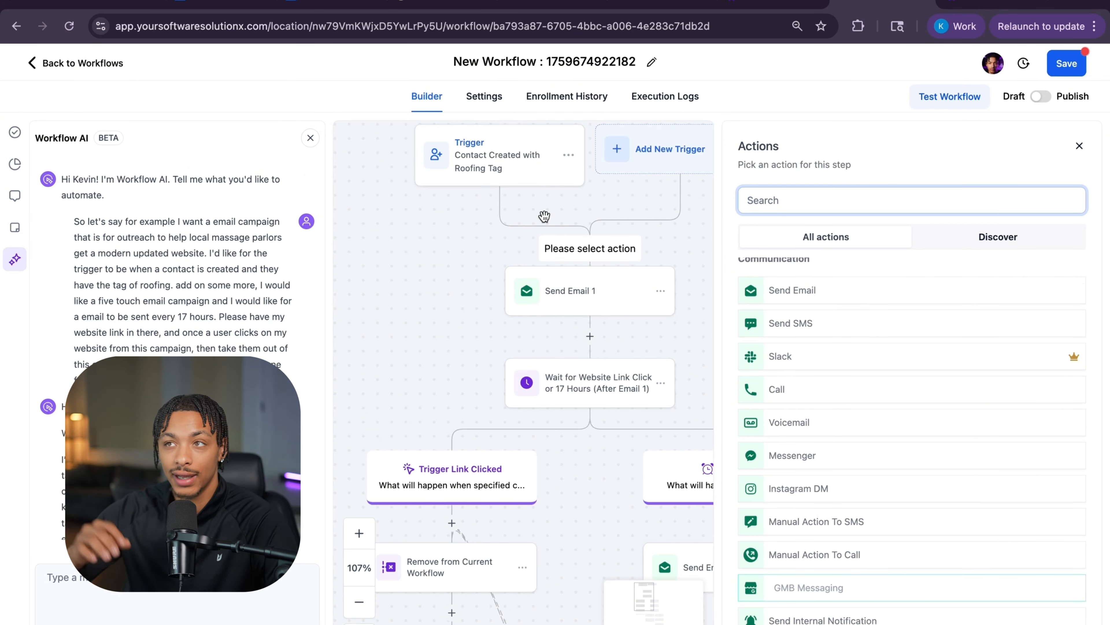
scroll(834, 374, down, 10)
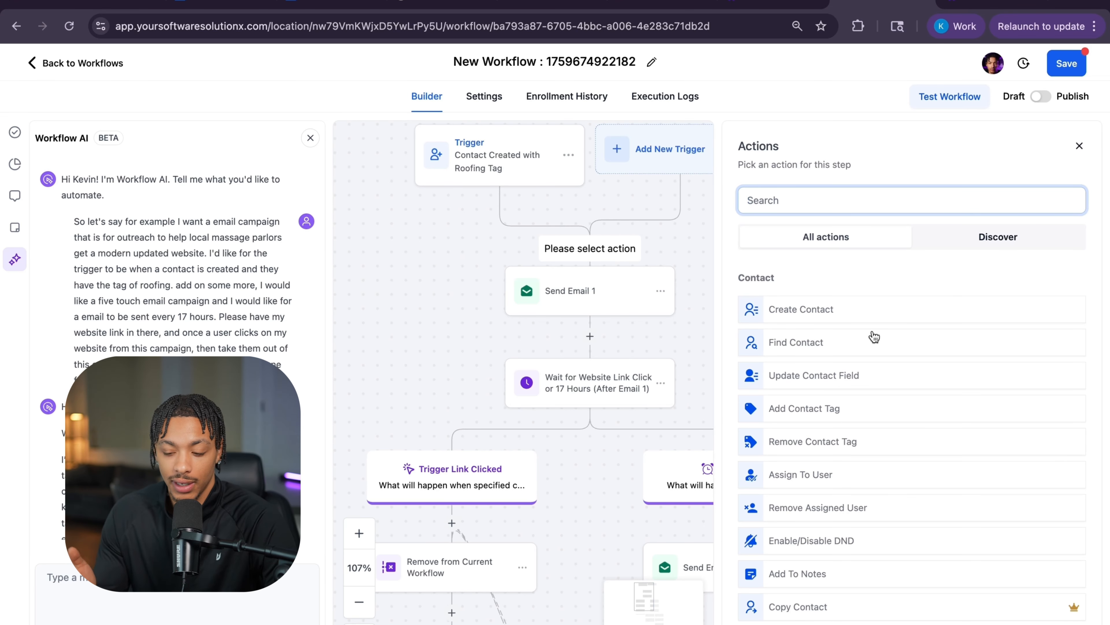
scroll(874, 379, down, 2)
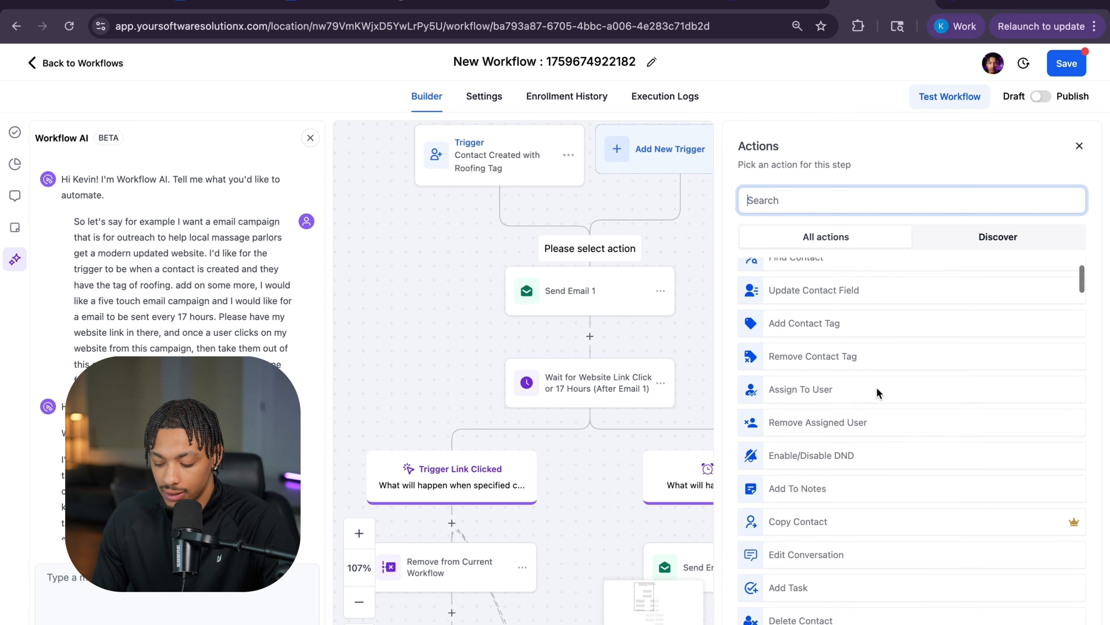
scroll(876, 387, up, 2)
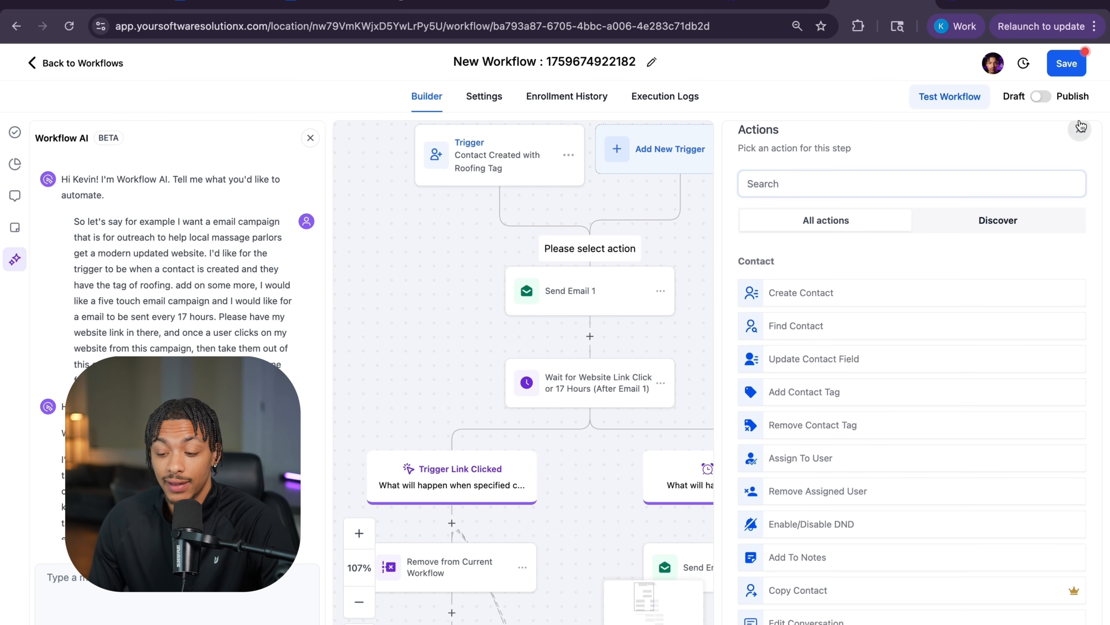
click(1081, 128)
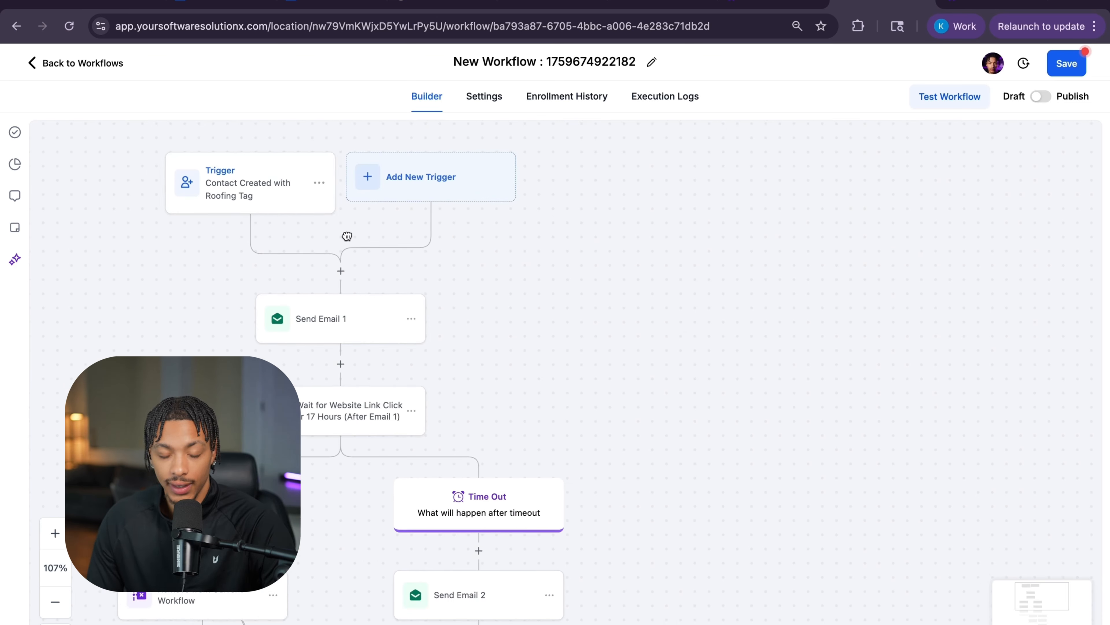
drag(347, 236, 410, 257)
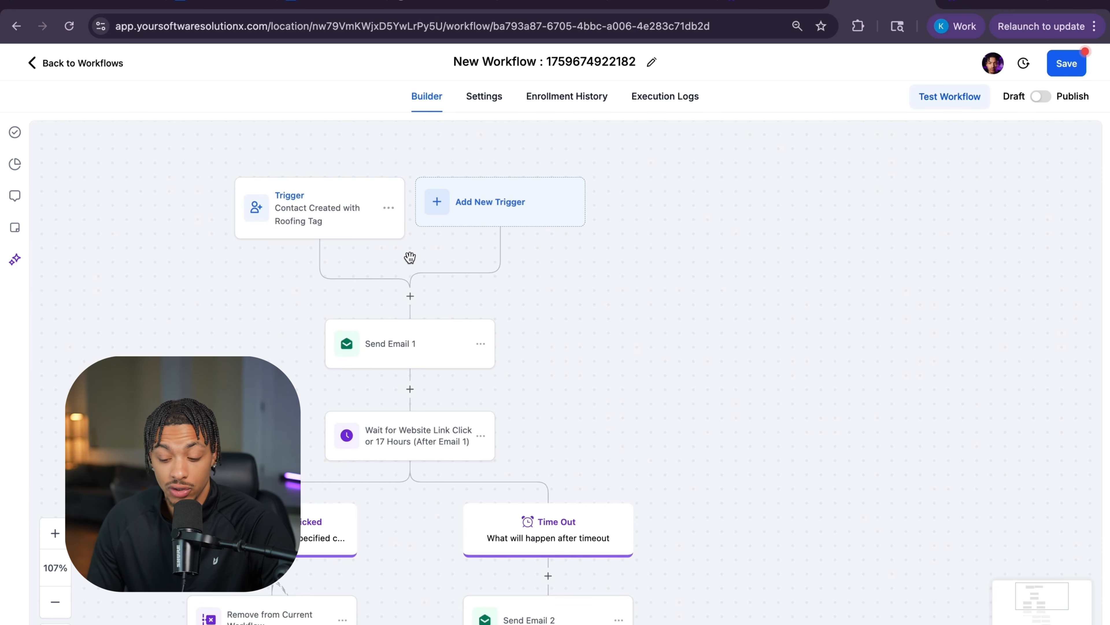
scroll(413, 239, down, 1)
scroll(423, 301, down, 5)
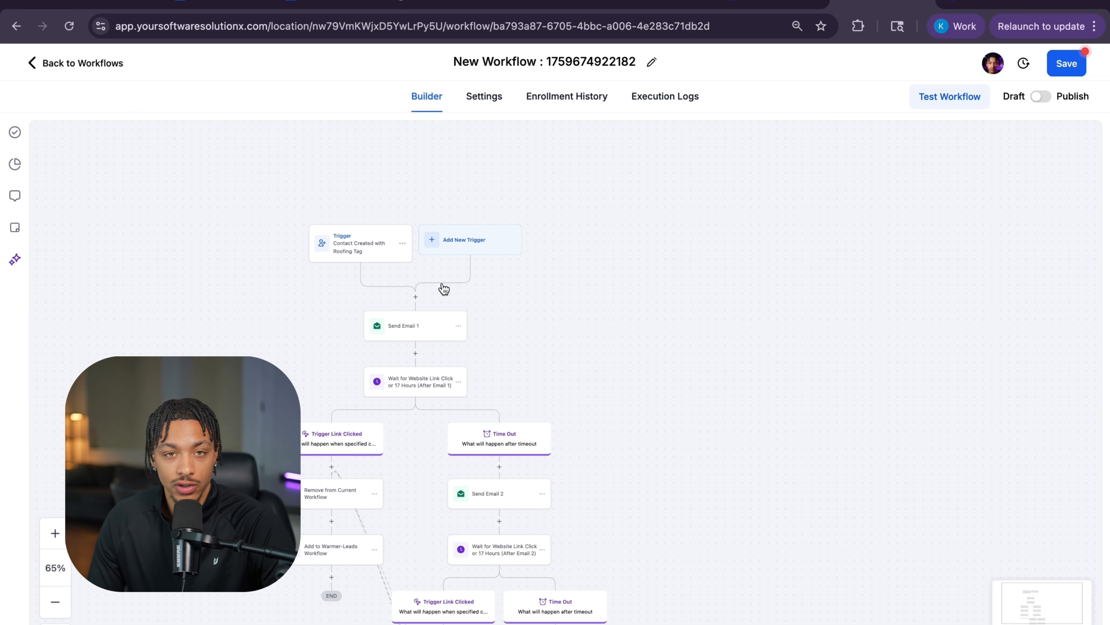
scroll(443, 288, up, 2)
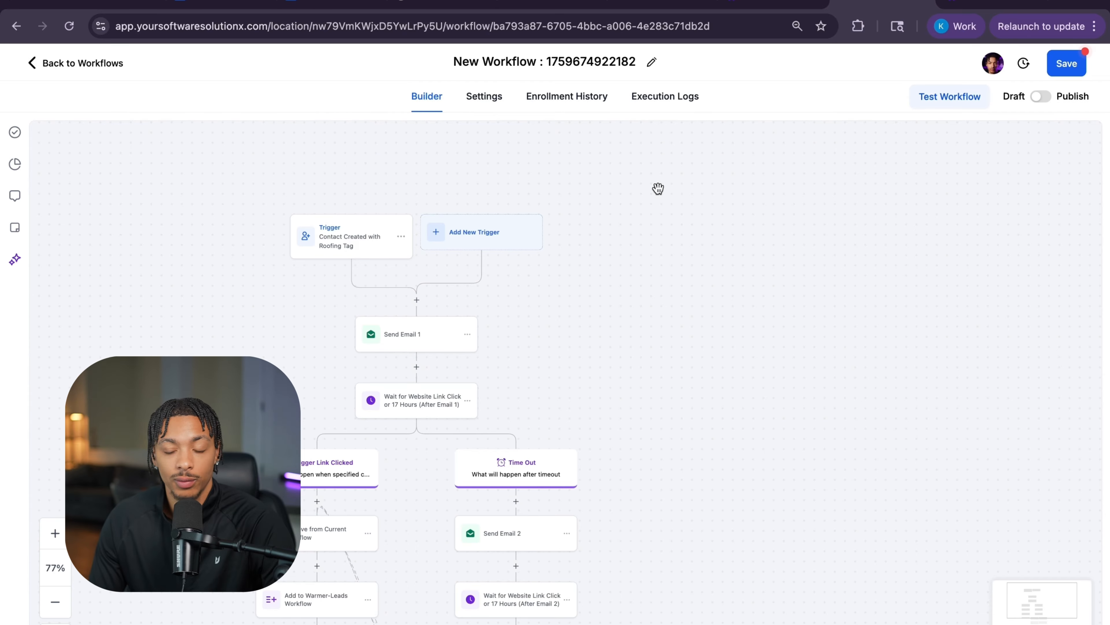
Step: Switch to the HighLevel website and look over its free 14-day trial landing page
click(1067, 3)
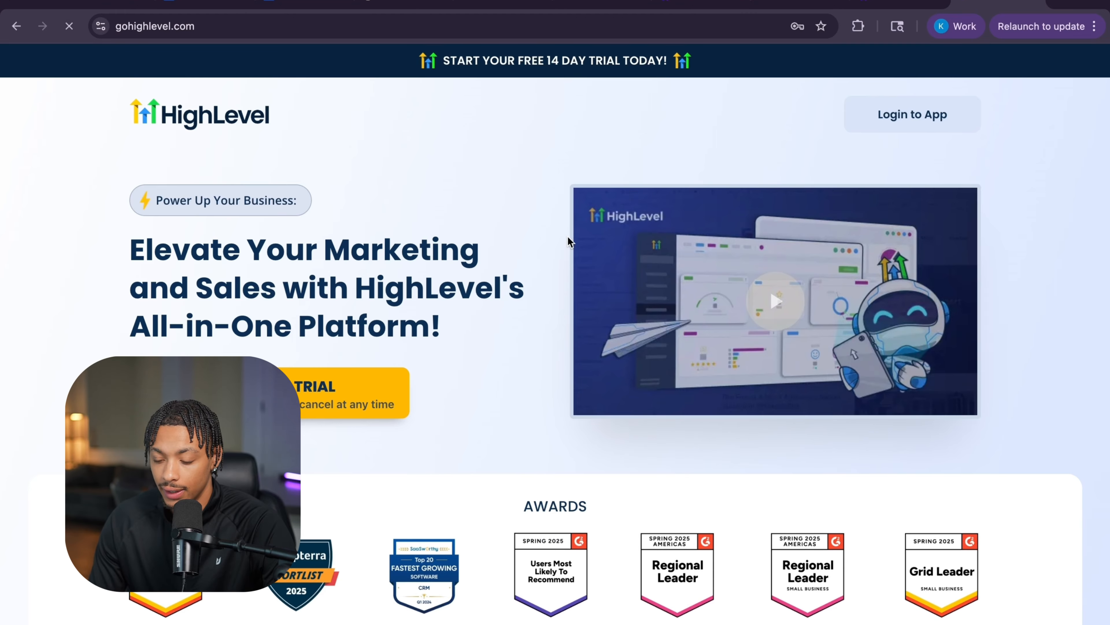
scroll(483, 374, down, 7)
scroll(484, 374, up, 7)
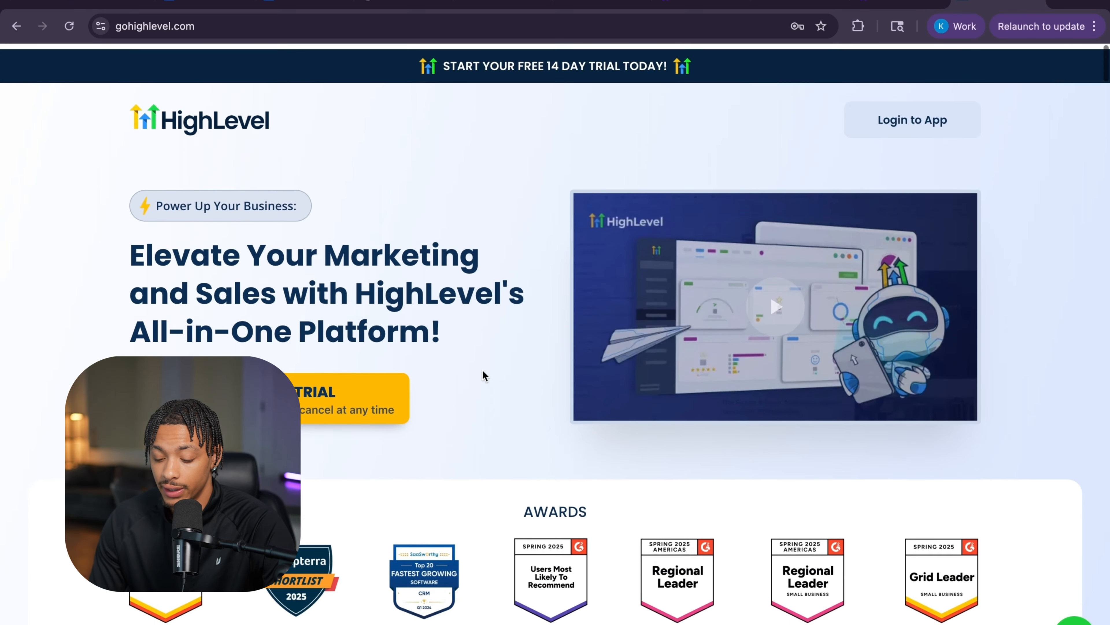
scroll(483, 374, down, 2)
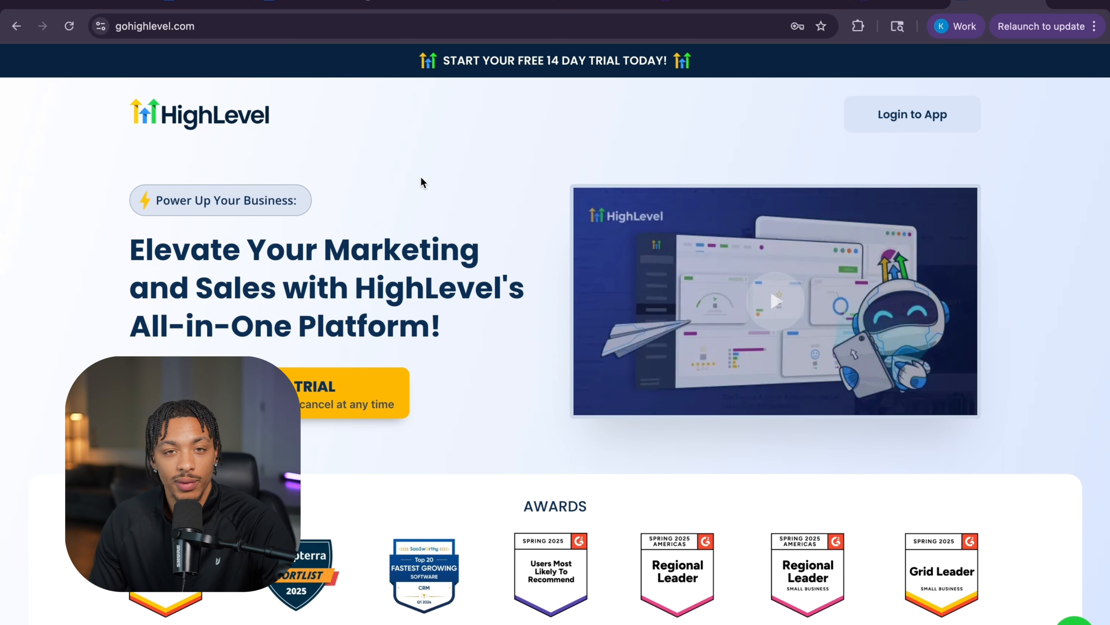